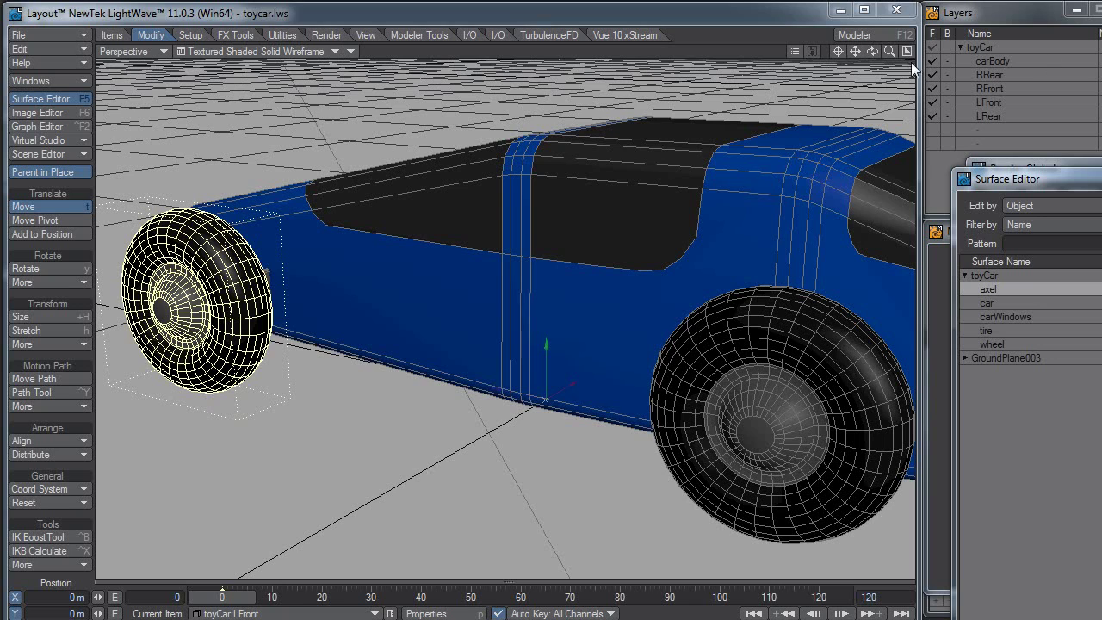
# - Tip the LFront wheel in pitch with the Rotate tool to test its rotation
pyautogui.moveTo(872, 51); pyautogui.dragTo(454, 313)
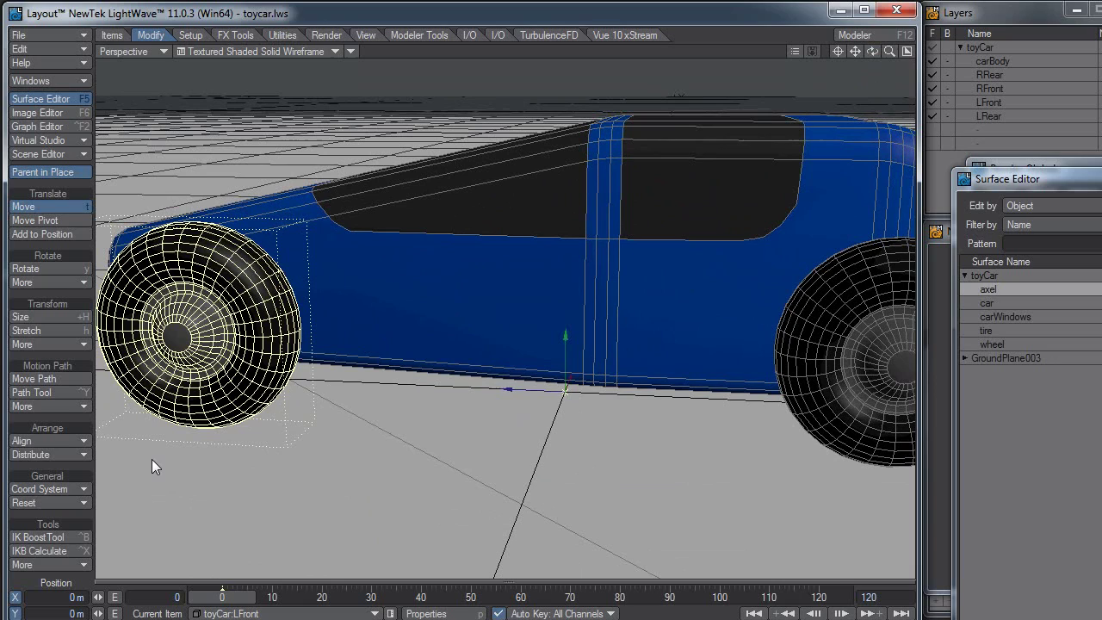
pyautogui.press('y')
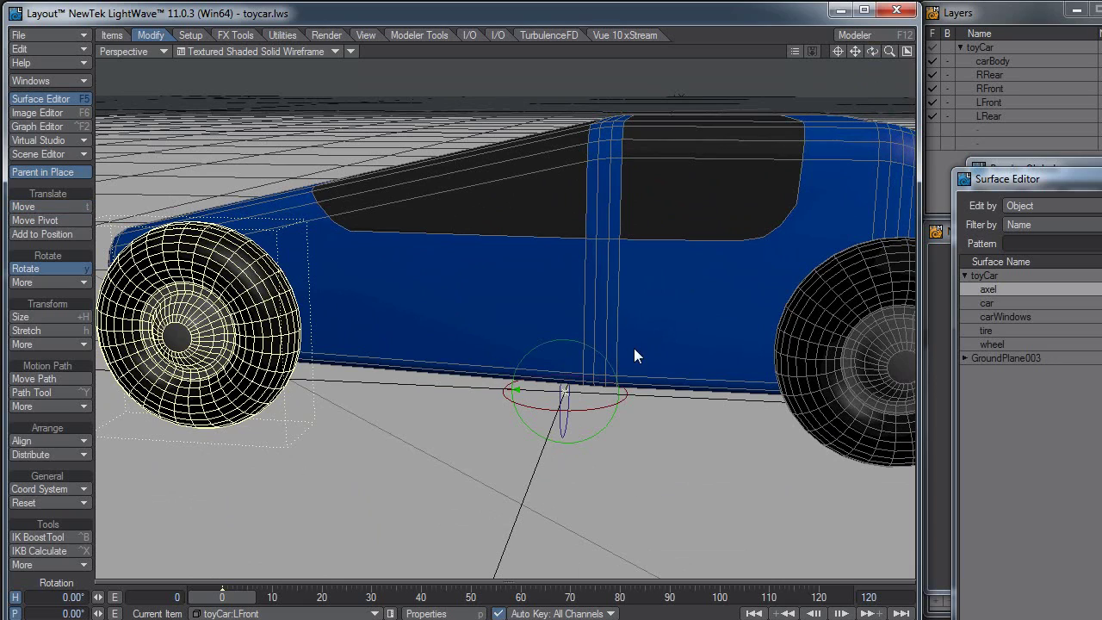
pyautogui.moveTo(598, 353); pyautogui.dragTo(457, 321)
pyautogui.keyDown('alt'); pyautogui.moveTo(557, 470); pyautogui.dragTo(454, 320); pyautogui.keyUp('alt')
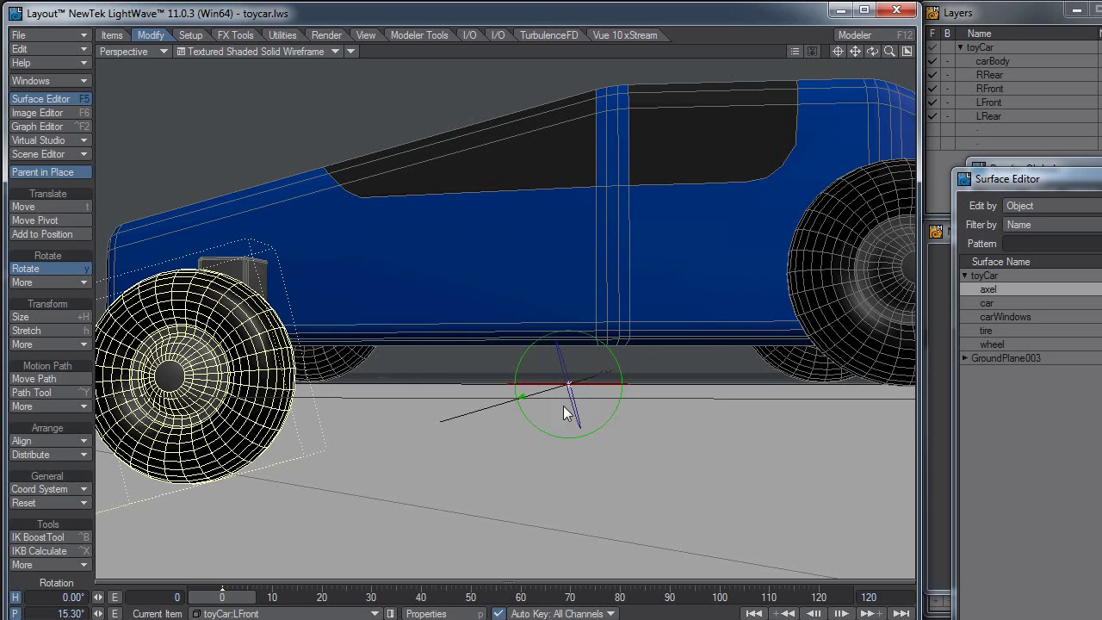
pyautogui.keyDown('alt'); pyautogui.moveTo(650, 389); pyautogui.dragTo(514, 416); pyautogui.keyUp('alt')
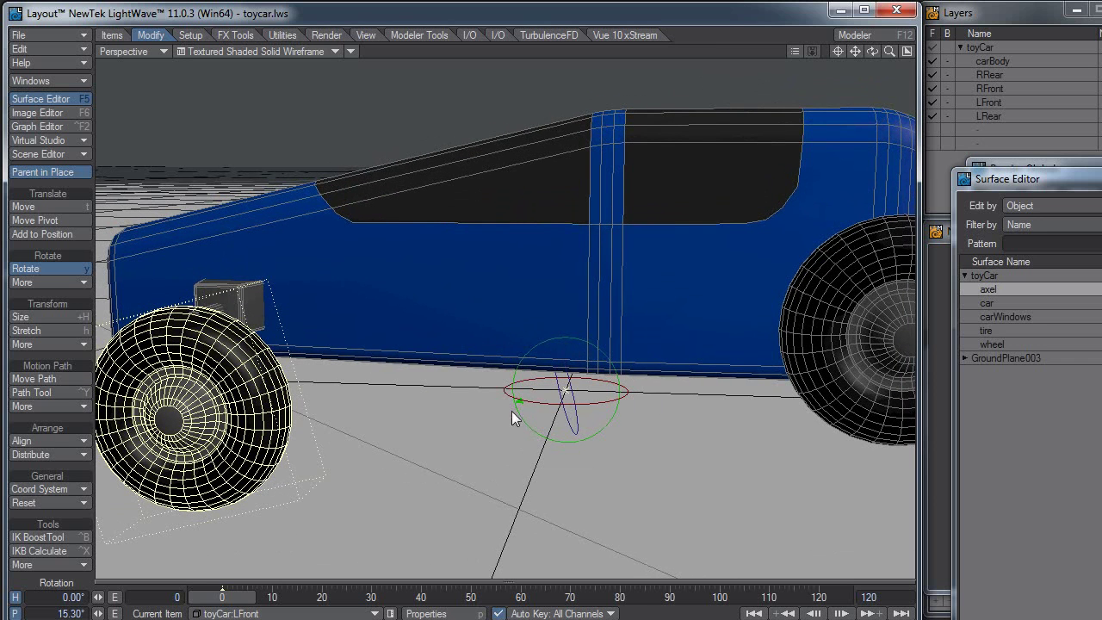
# - Set the LFront wheel's pitch back to 0°
pyautogui.click(43, 613)
pyautogui.write('0')
pyautogui.press('Return')
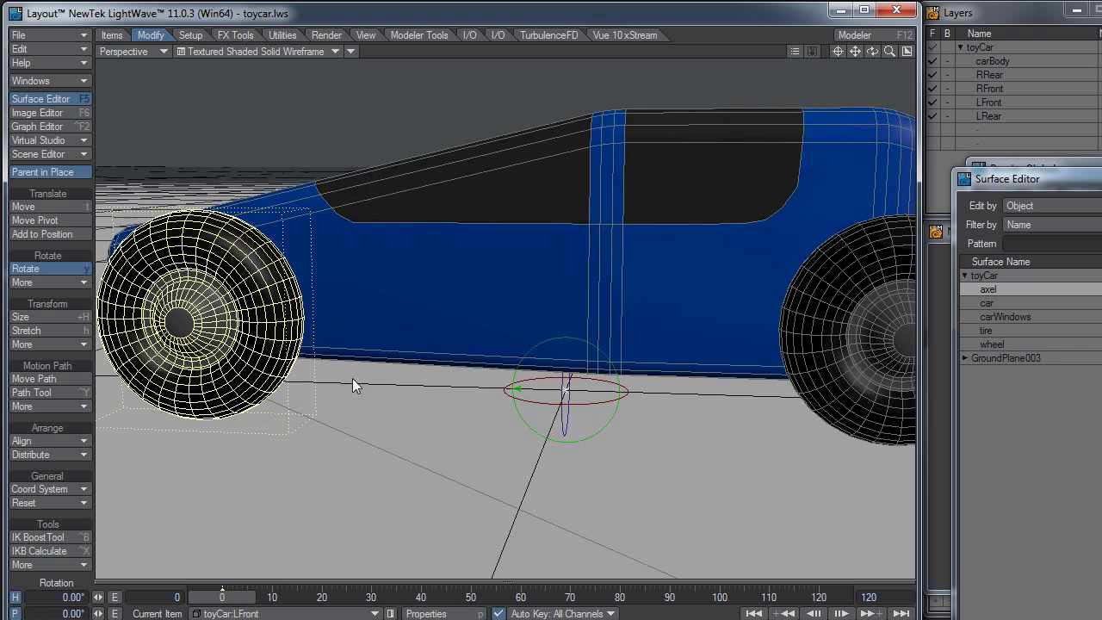
# - Open the car in Modeler and activate Pivot, showing the pivot at X 0 m, Y 320 mm, Z 0 m
pyautogui.click(871, 38)
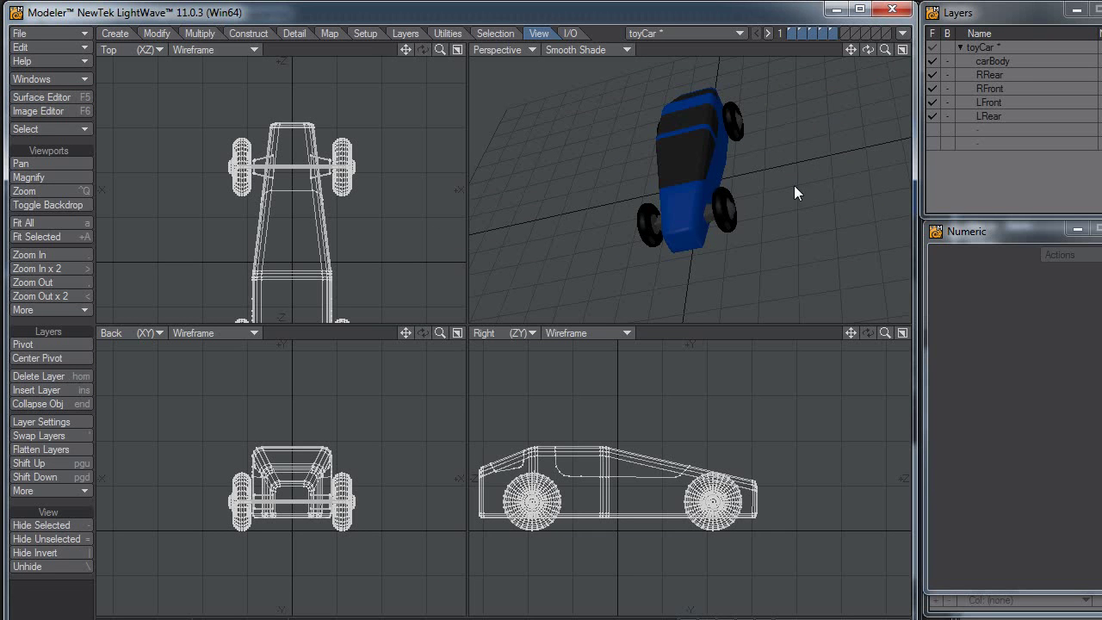
pyautogui.keyDown('alt'); pyautogui.moveTo(590, 298); pyautogui.dragTo(666, 243); pyautogui.keyUp('alt')
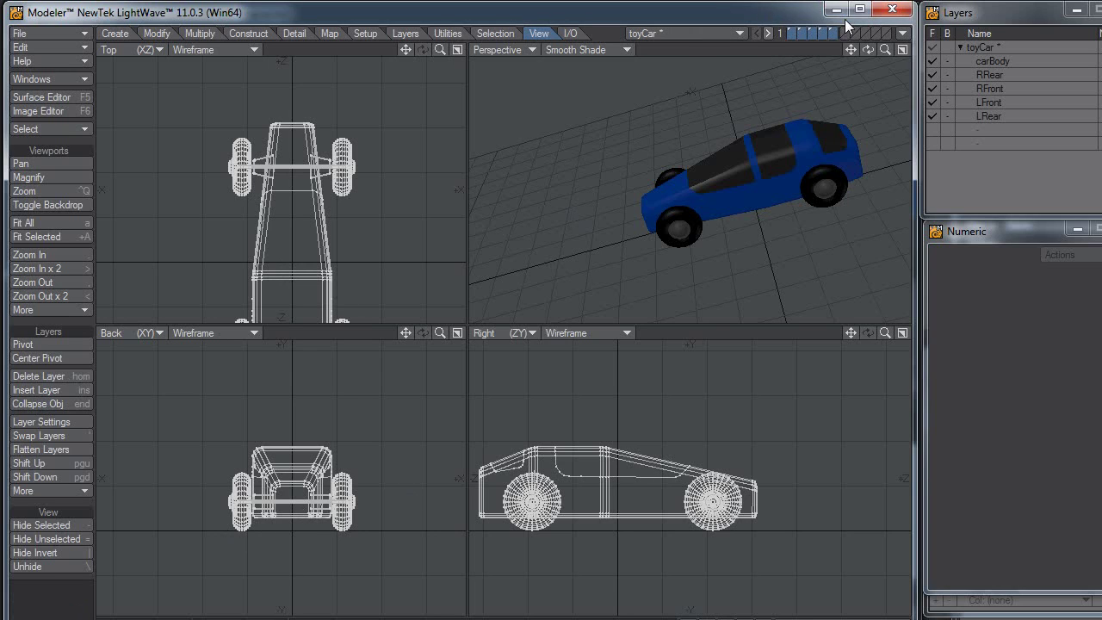
pyautogui.click(498, 33)
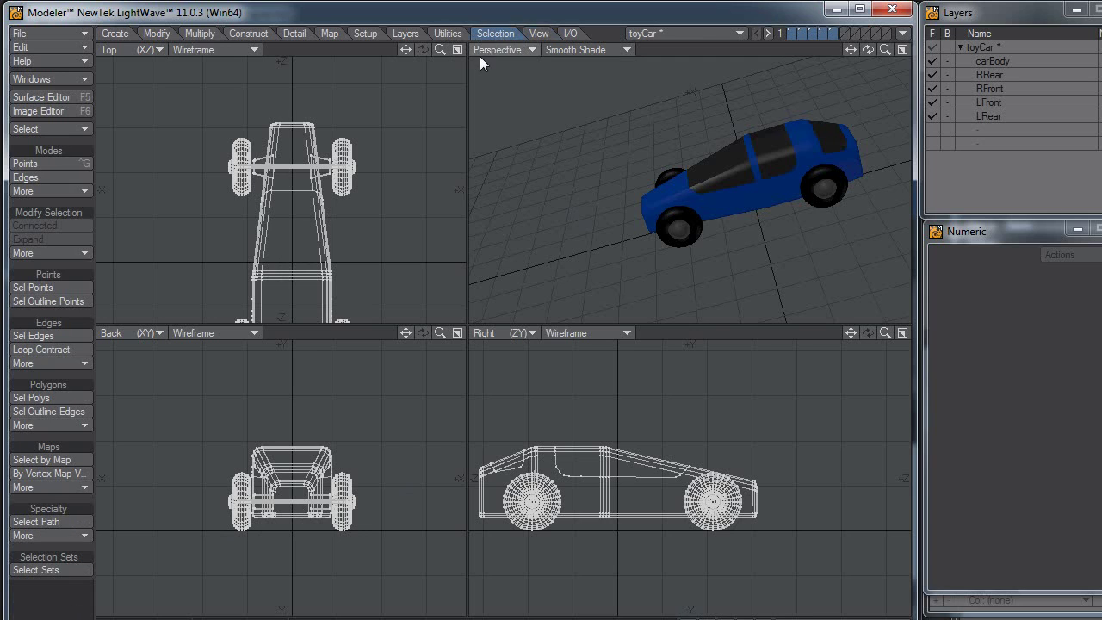
pyautogui.click(529, 33)
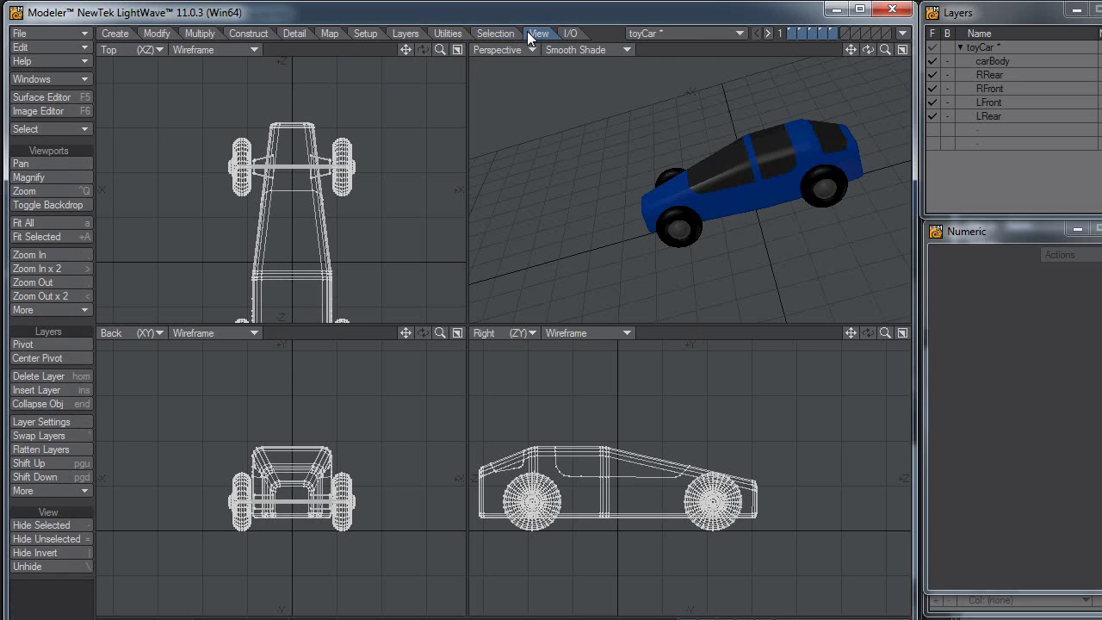
pyautogui.click(42, 344)
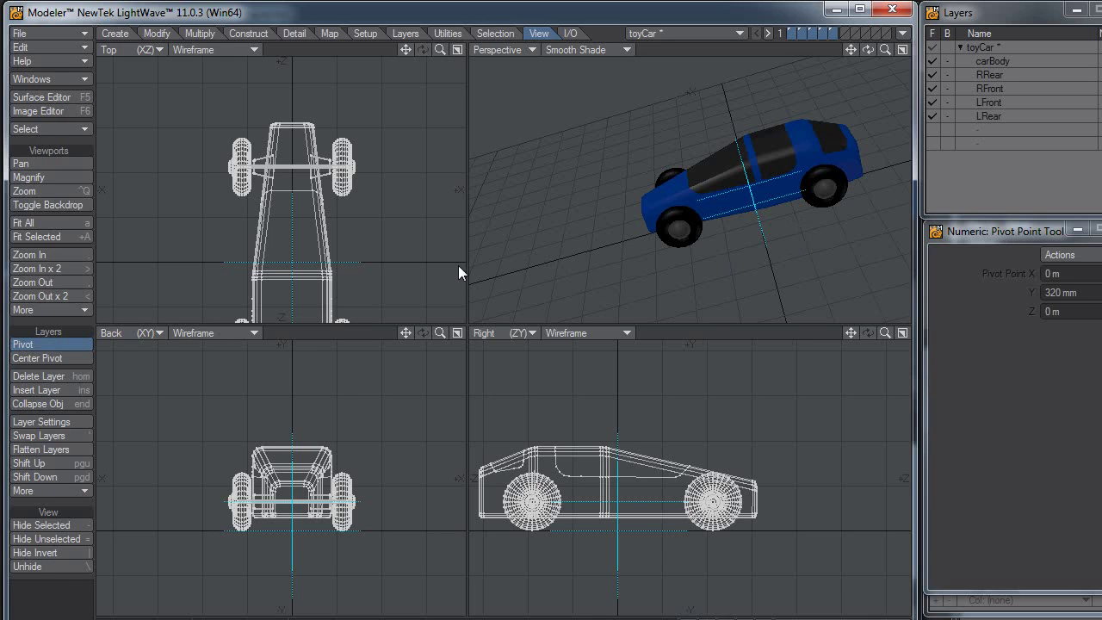
pyautogui.keyDown('alt'); pyautogui.moveTo(775, 229); pyautogui.dragTo(745, 234); pyautogui.keyUp('alt')
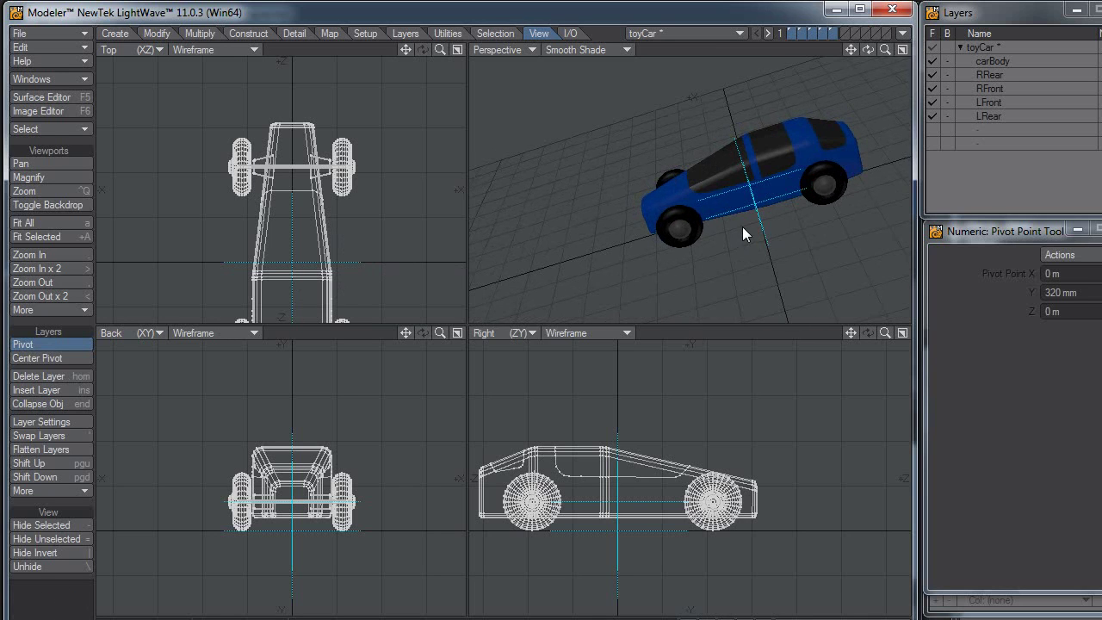
pyautogui.click(902, 33)
# - In Layout, use Move Pivot to slide the LFront pivot along X toward the wheel
pyautogui.click(899, 30)
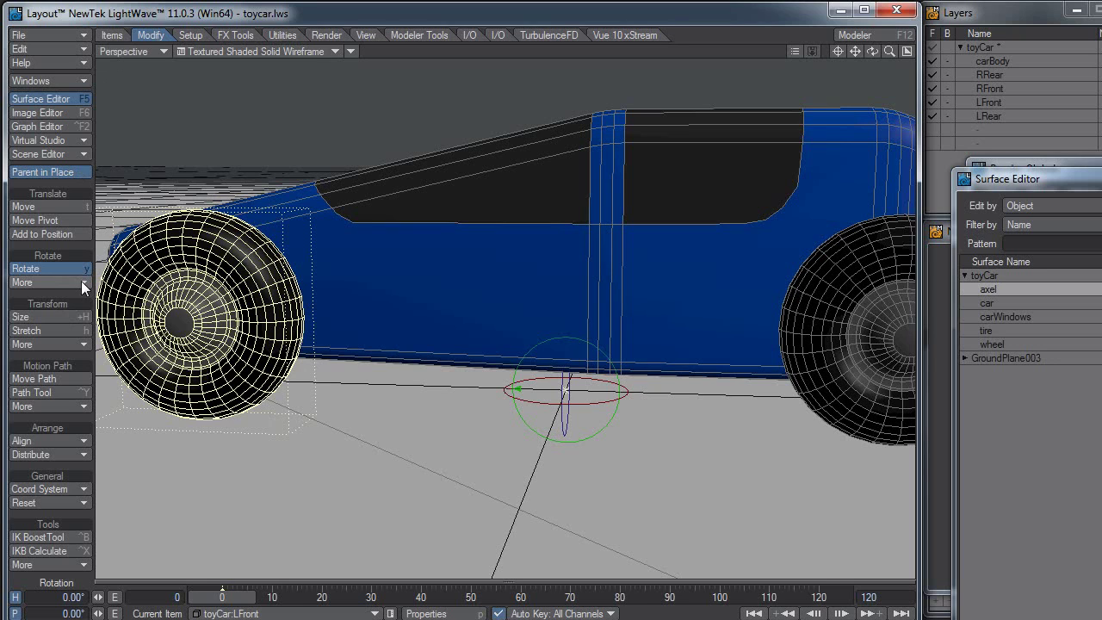
pyautogui.click(44, 220)
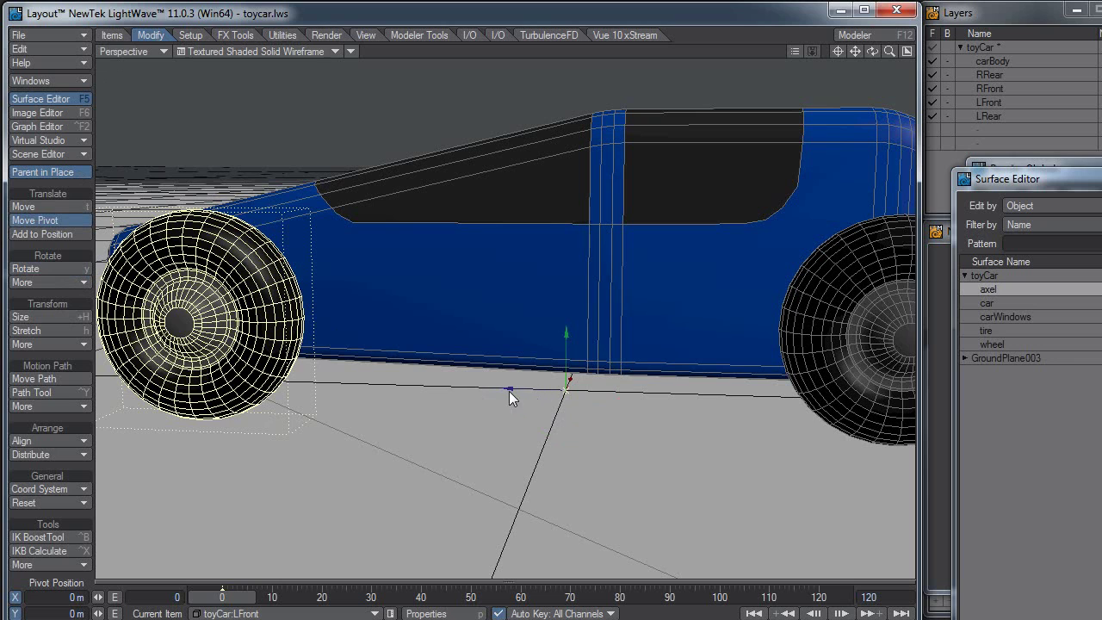
pyautogui.moveTo(509, 391); pyautogui.dragTo(487, 376)
# - In a front-face wireframe Right view, raise the LFront pivot to the wheel centre, Y 319.5849 mm
pyautogui.click(237, 54)
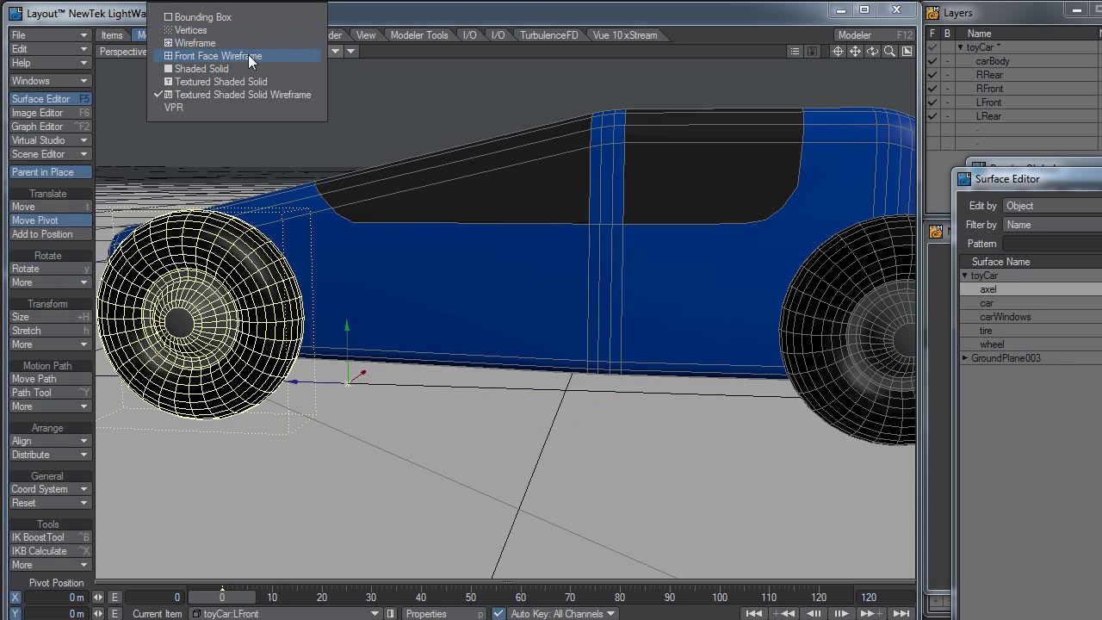
pyautogui.click(249, 56)
pyautogui.click(254, 52)
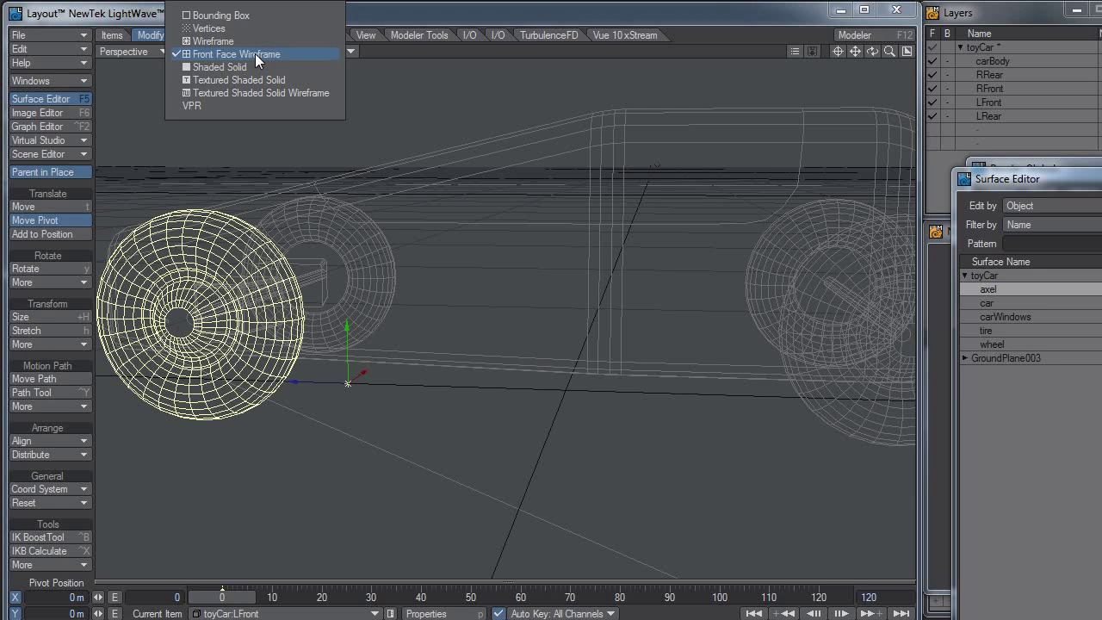
pyautogui.click(122, 53)
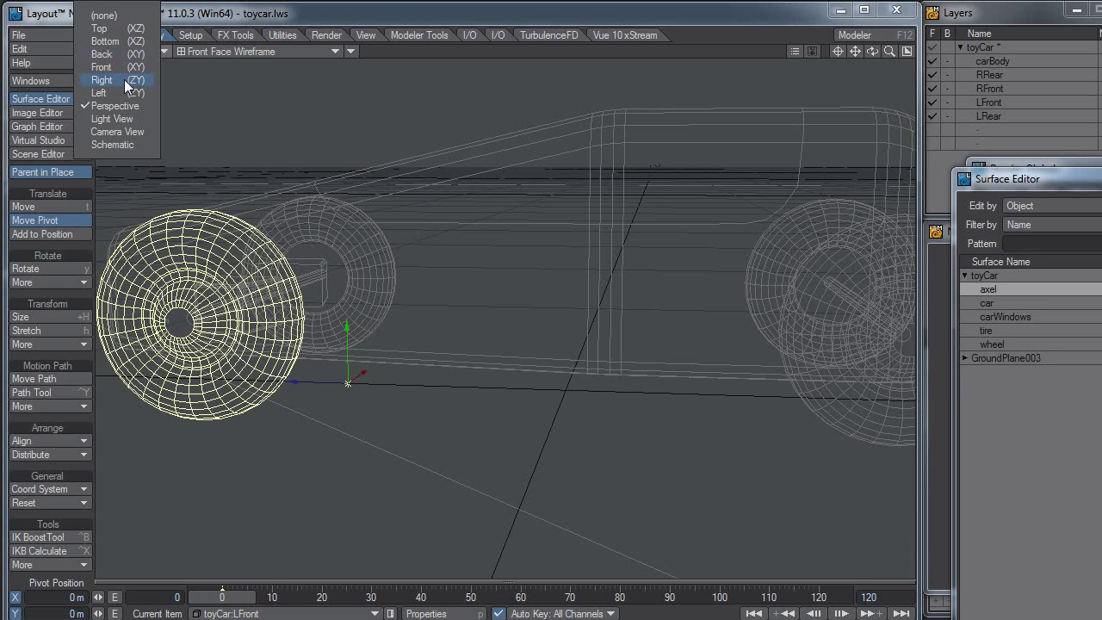
pyautogui.click(127, 82)
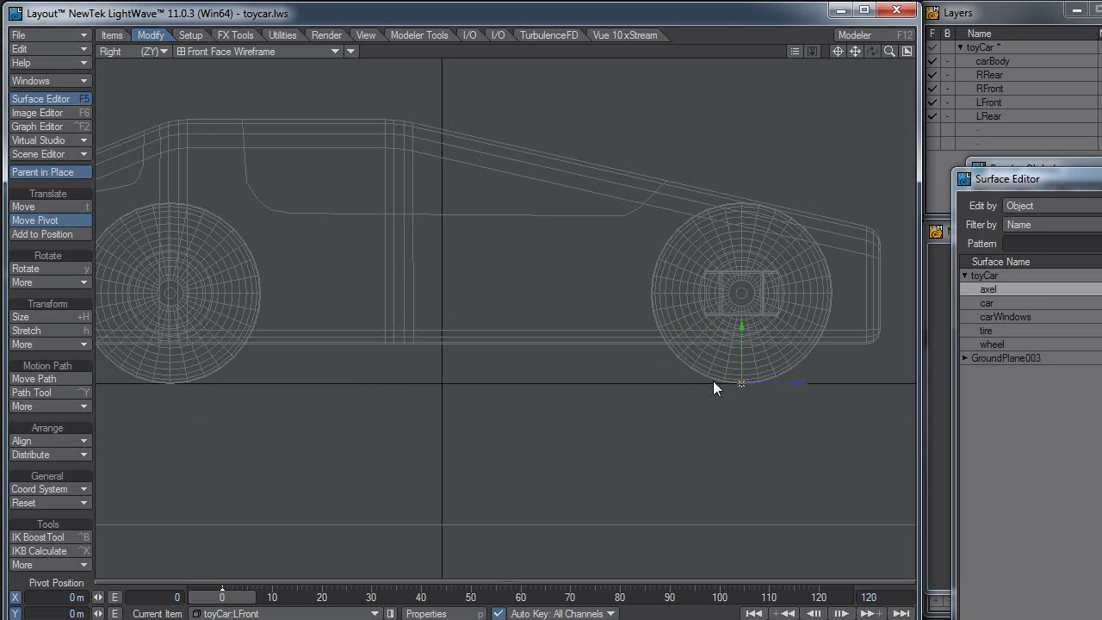
pyautogui.moveTo(746, 331); pyautogui.dragTo(454, 313)
# - Restore the Perspective view with Textured Shaded Solid Wireframe display
pyautogui.click(138, 49)
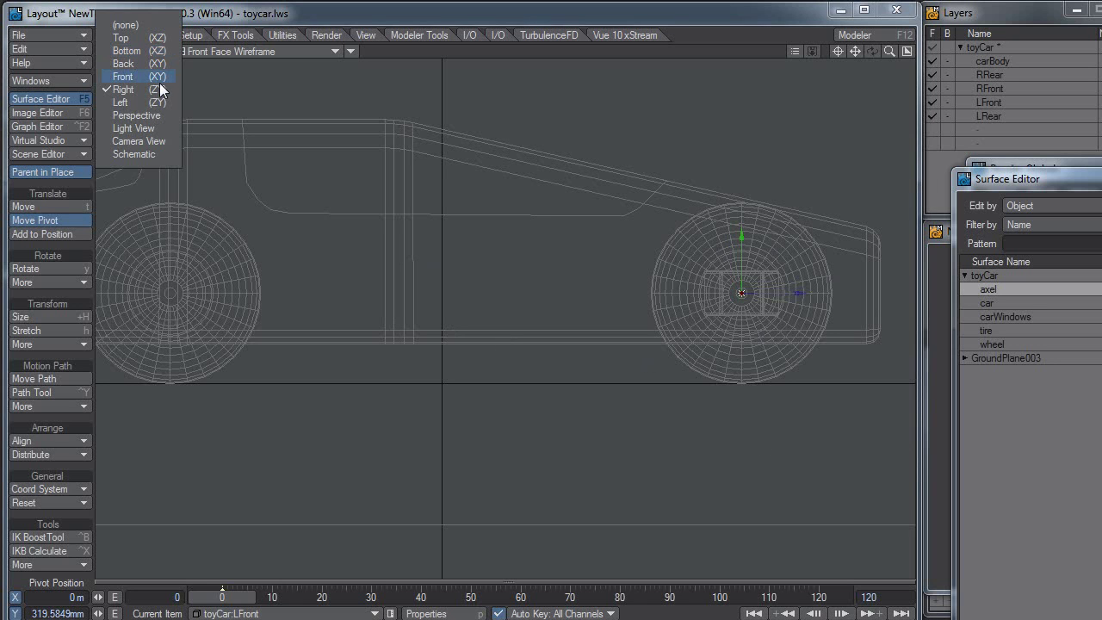
pyautogui.click(160, 116)
pyautogui.click(202, 53)
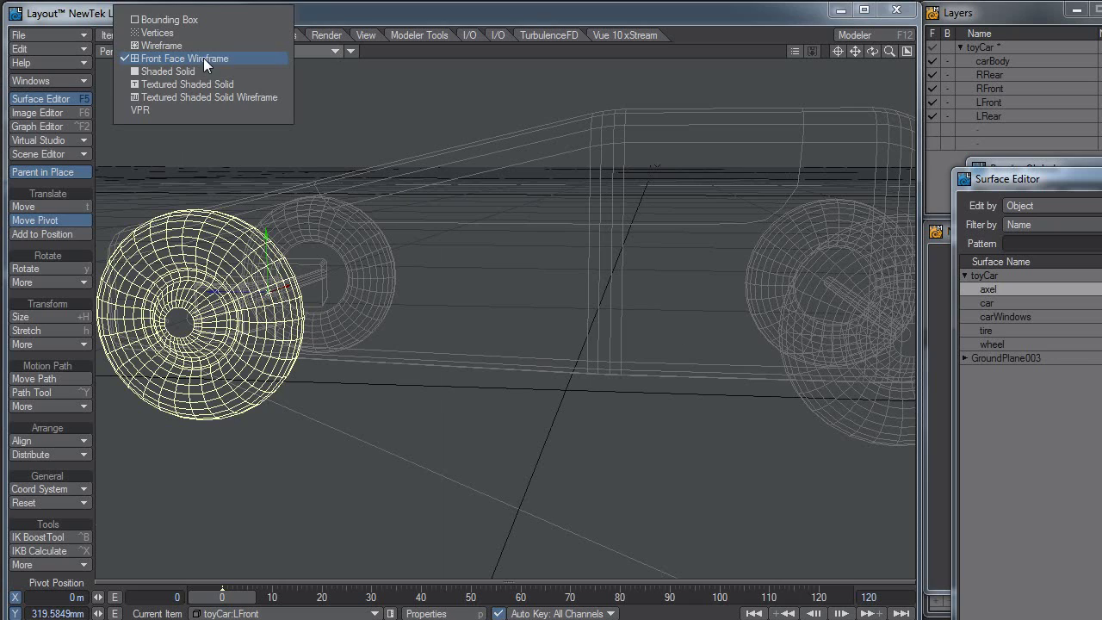
pyautogui.click(202, 97)
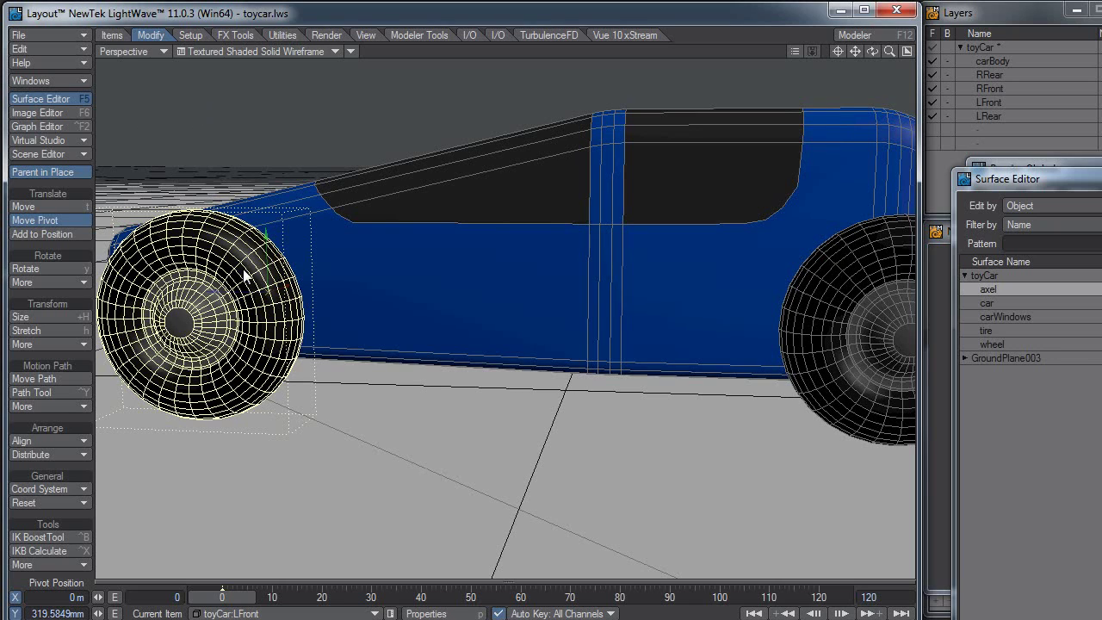
# - Test-spin the LFront wheel in pitch around its centred pivot, then return to Modeler
pyautogui.press('y')
pyautogui.moveTo(302, 244); pyautogui.dragTo(345, 207)
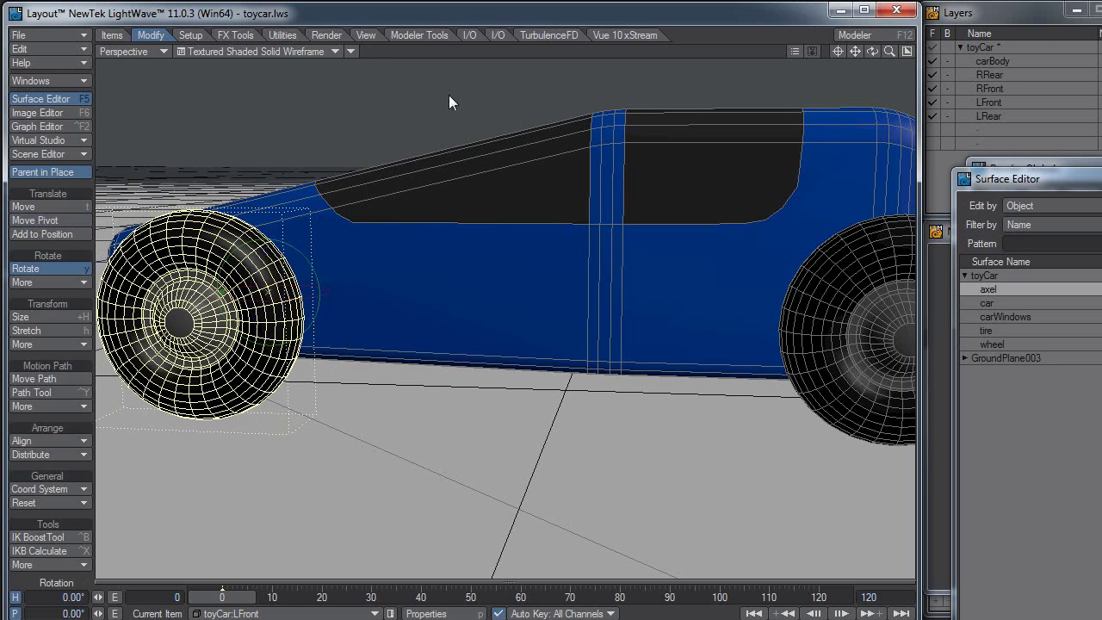
pyautogui.click(869, 33)
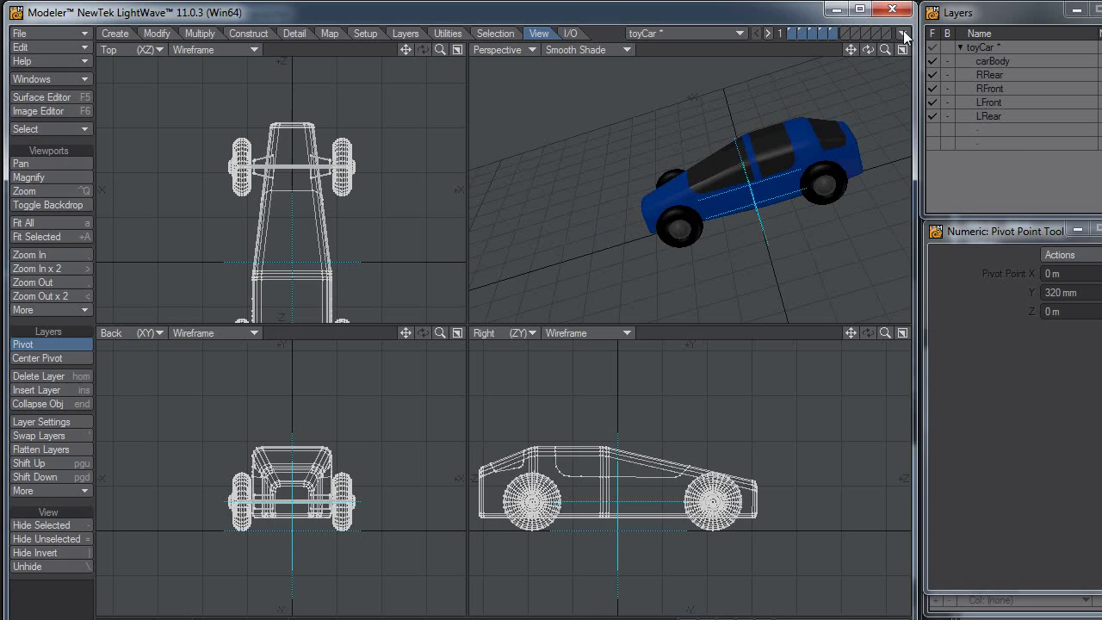
# - Isolate the RFront wheel layer and drag its pivot to the hub at Z 1.06 m
pyautogui.click(1000, 108)
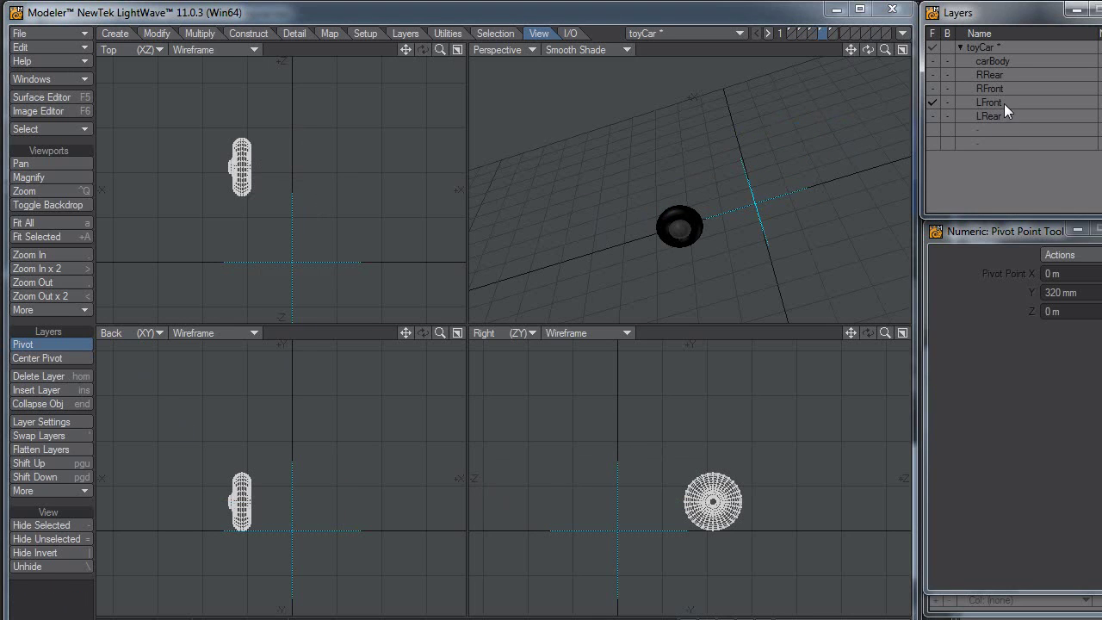
pyautogui.click(1002, 89)
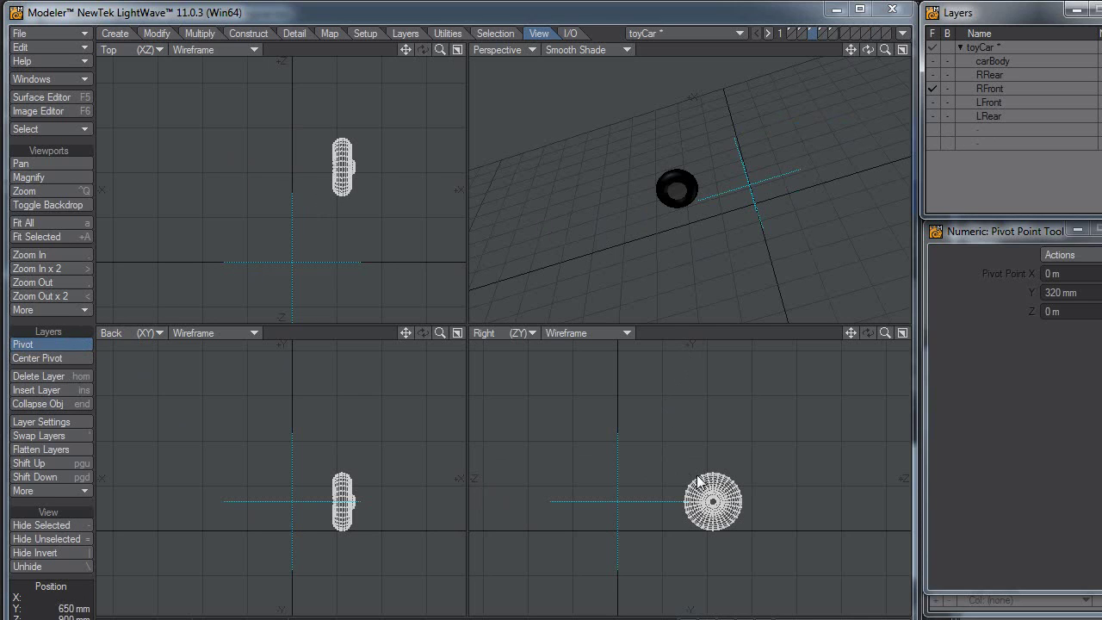
pyautogui.scroll(3, 675, 505)
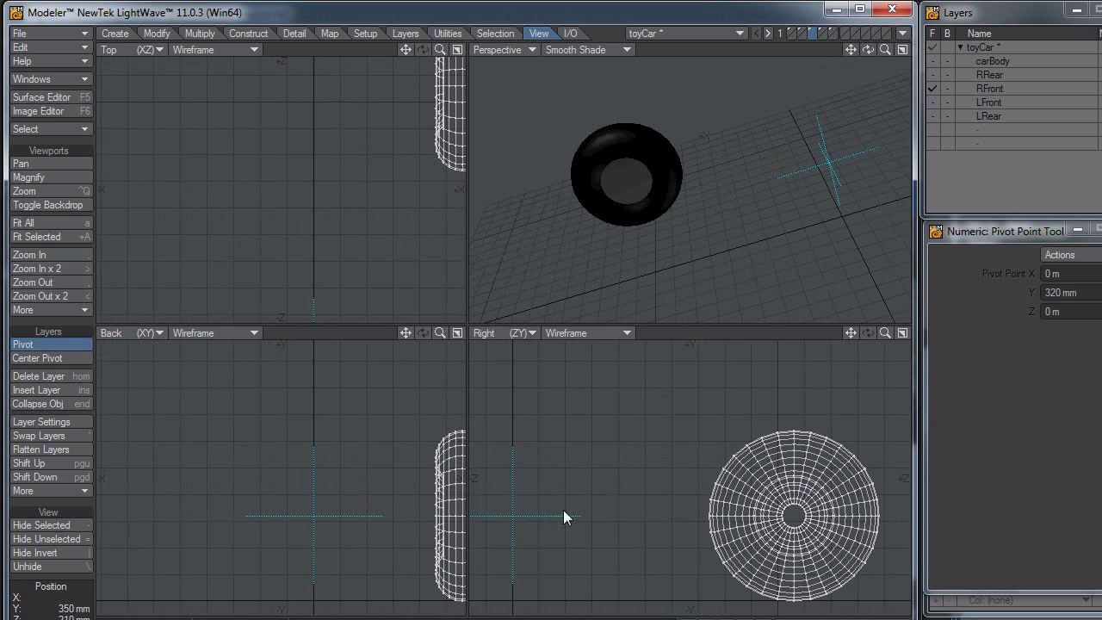
pyautogui.moveTo(563, 509); pyautogui.dragTo(795, 519)
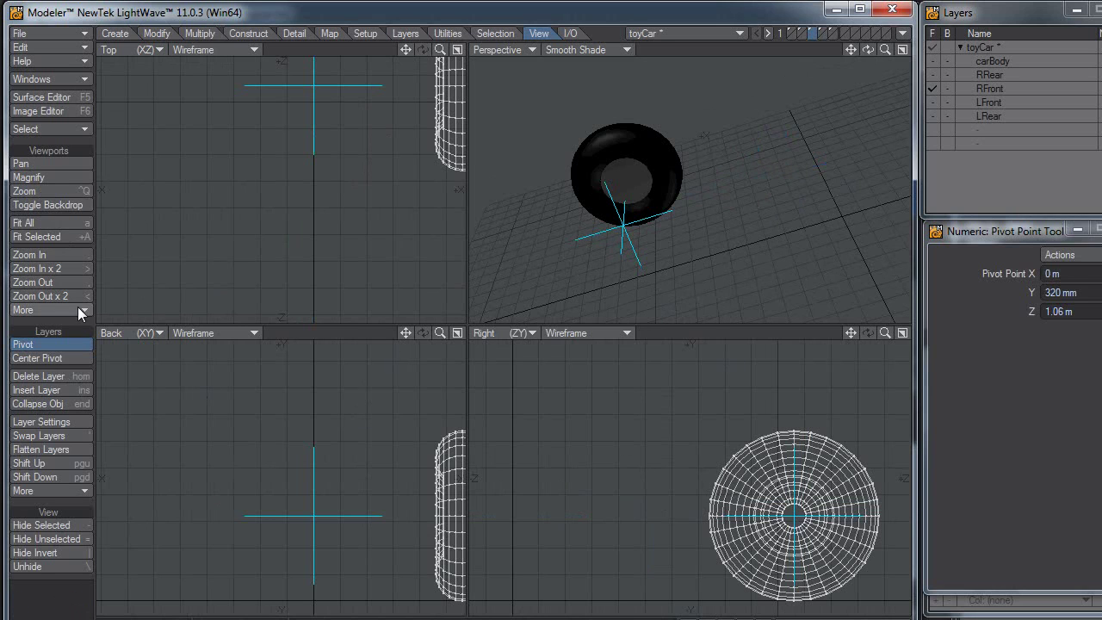
# - Center the LFront layer's pivot on its wheel, then bring RFront to the foreground
pyautogui.click(55, 360)
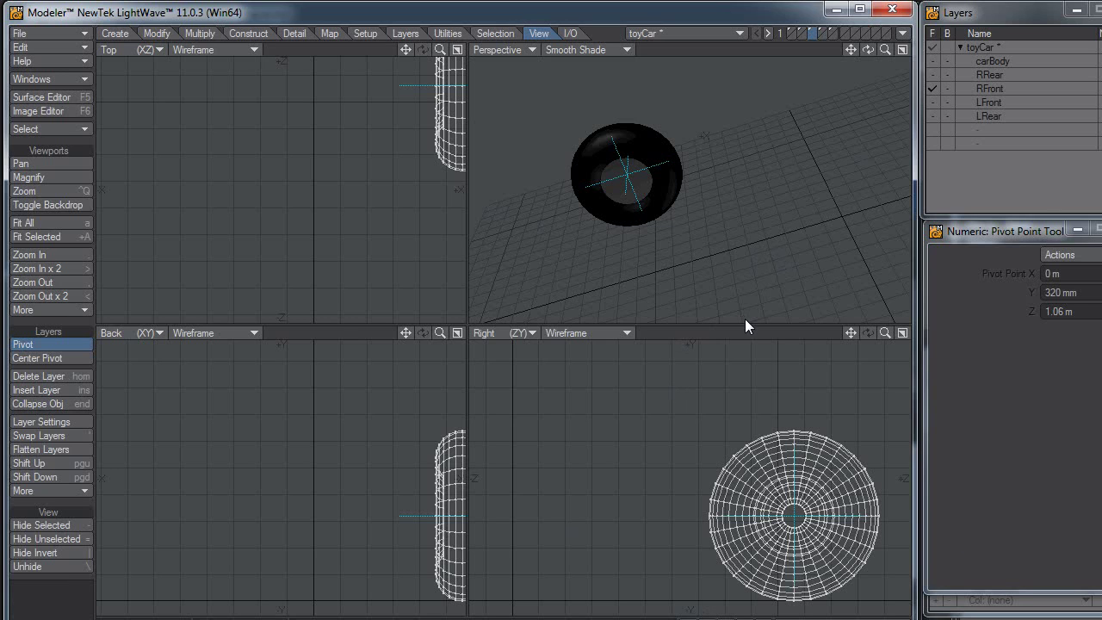
pyautogui.click(977, 116)
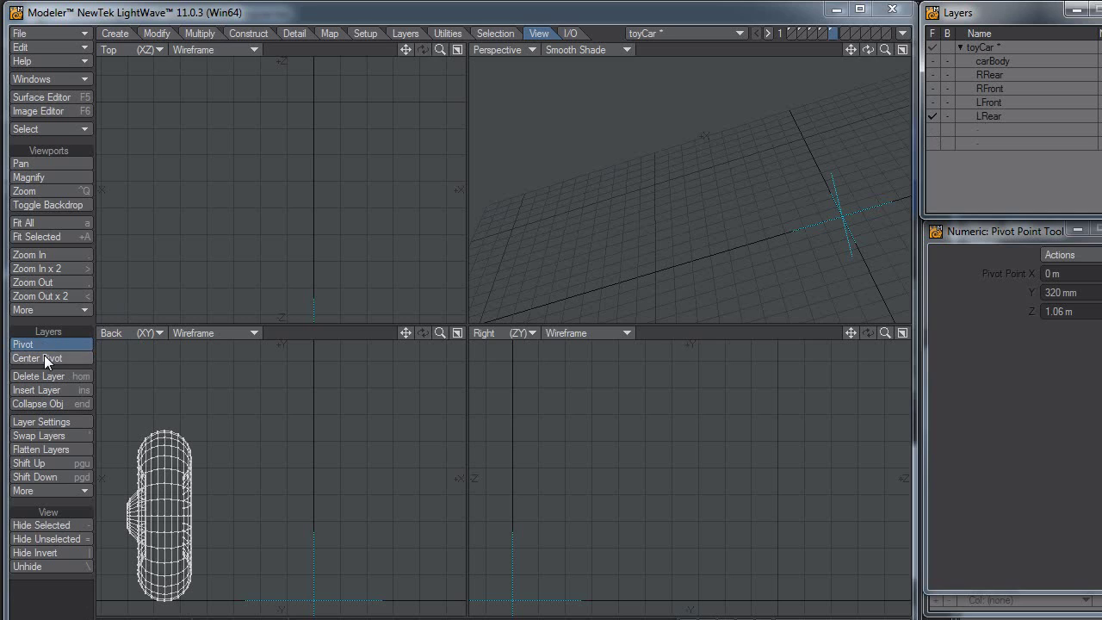
pyautogui.click(979, 103)
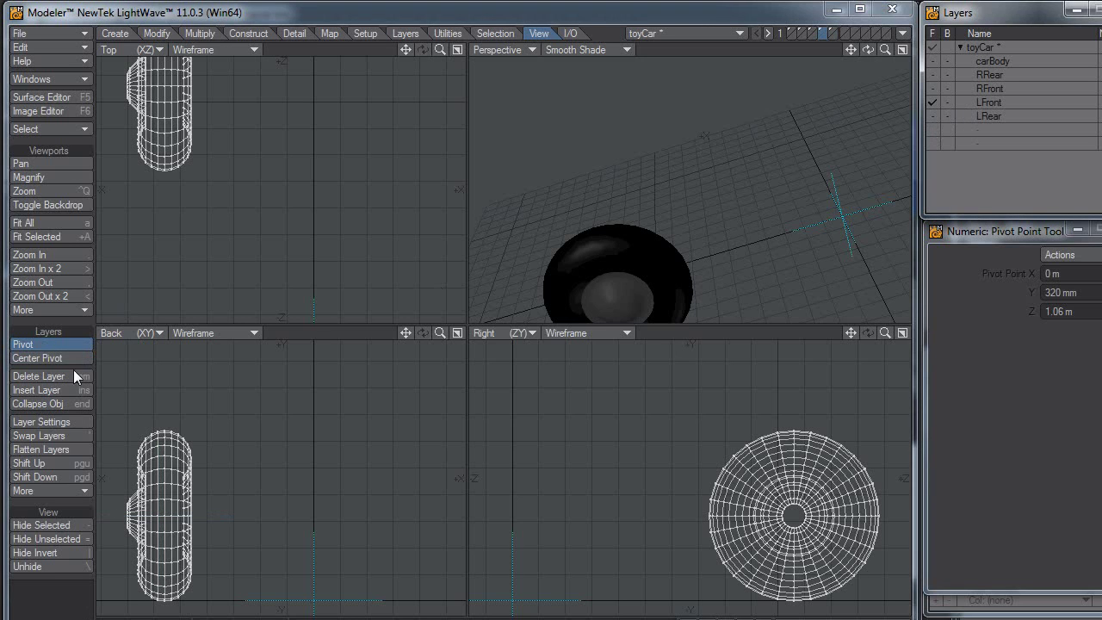
pyautogui.click(54, 359)
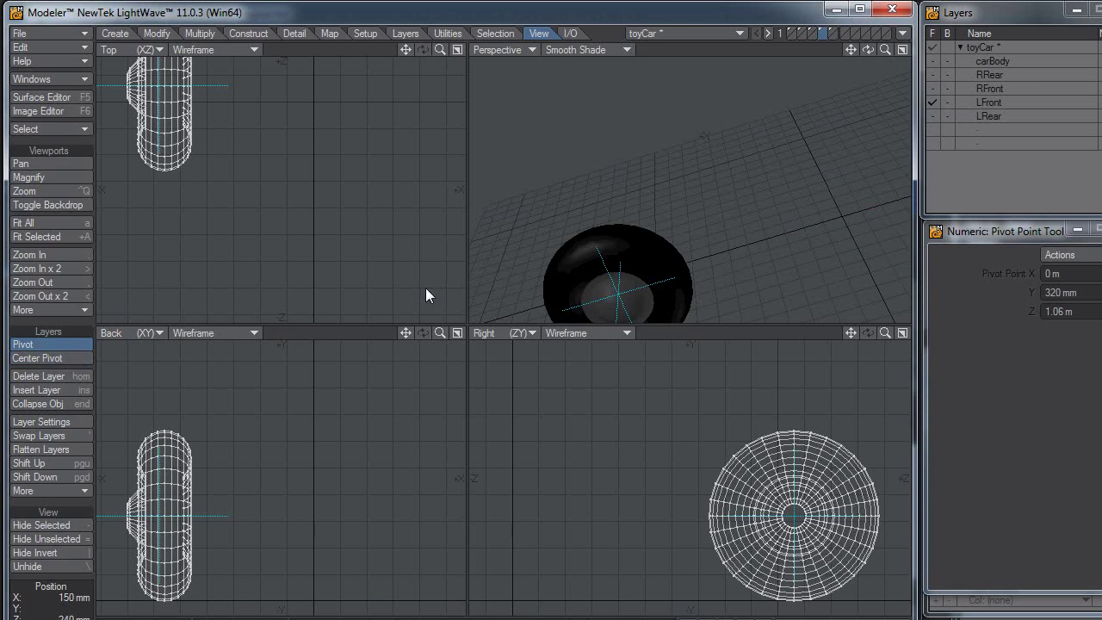
pyautogui.click(1006, 88)
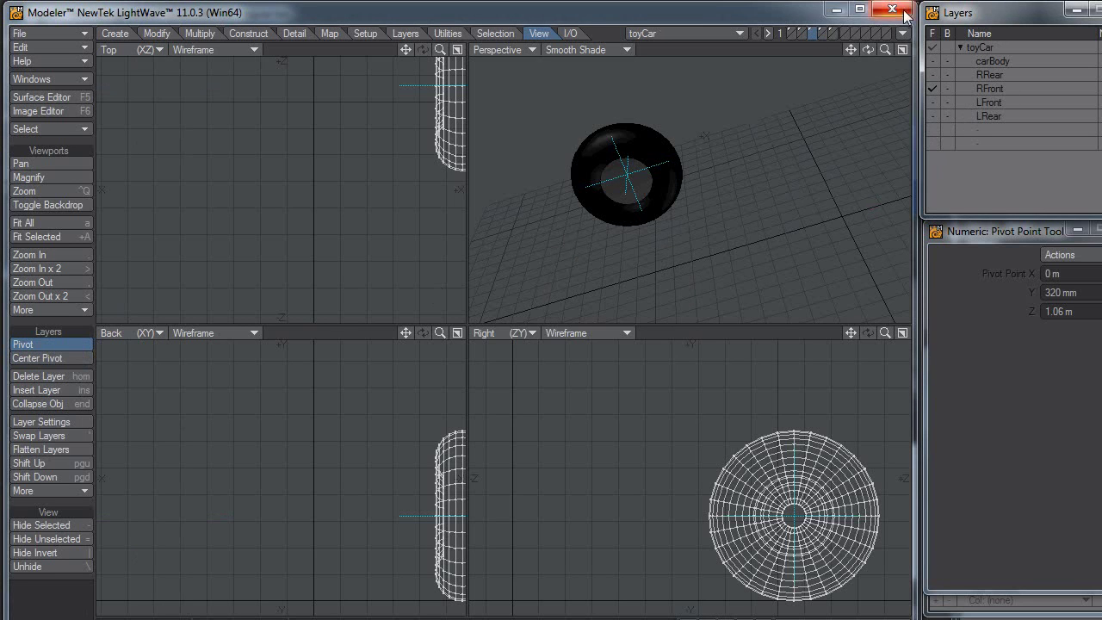
pyautogui.click(902, 33)
# - Synchronize Layout with the Modeler pivot edits and switch back to Layout
pyautogui.click(906, 34)
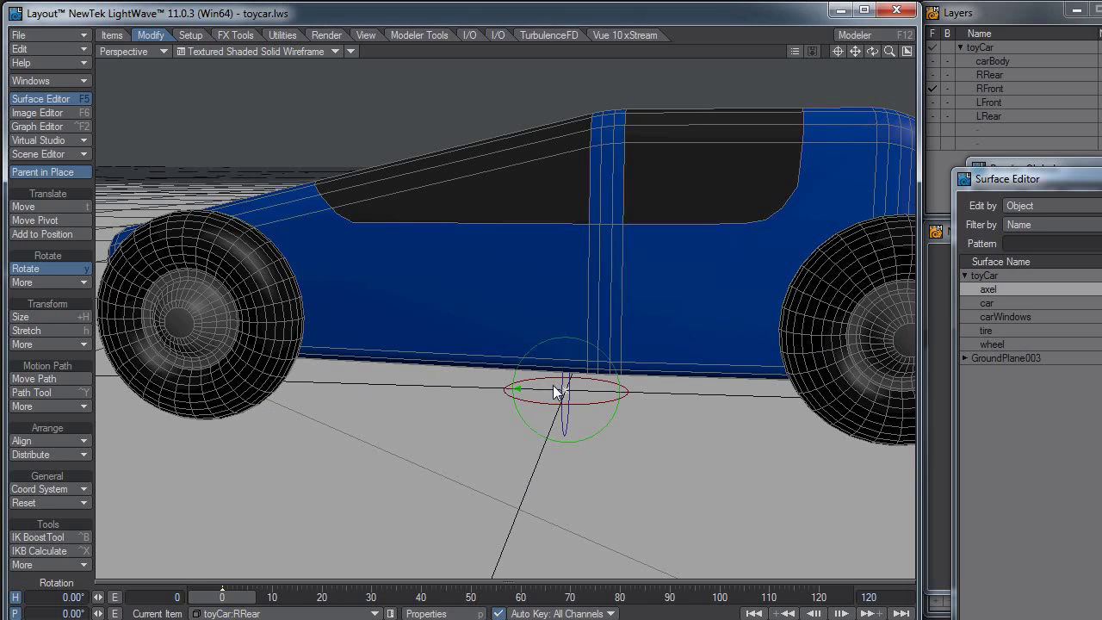
pyautogui.click(909, 32)
pyautogui.click(903, 32)
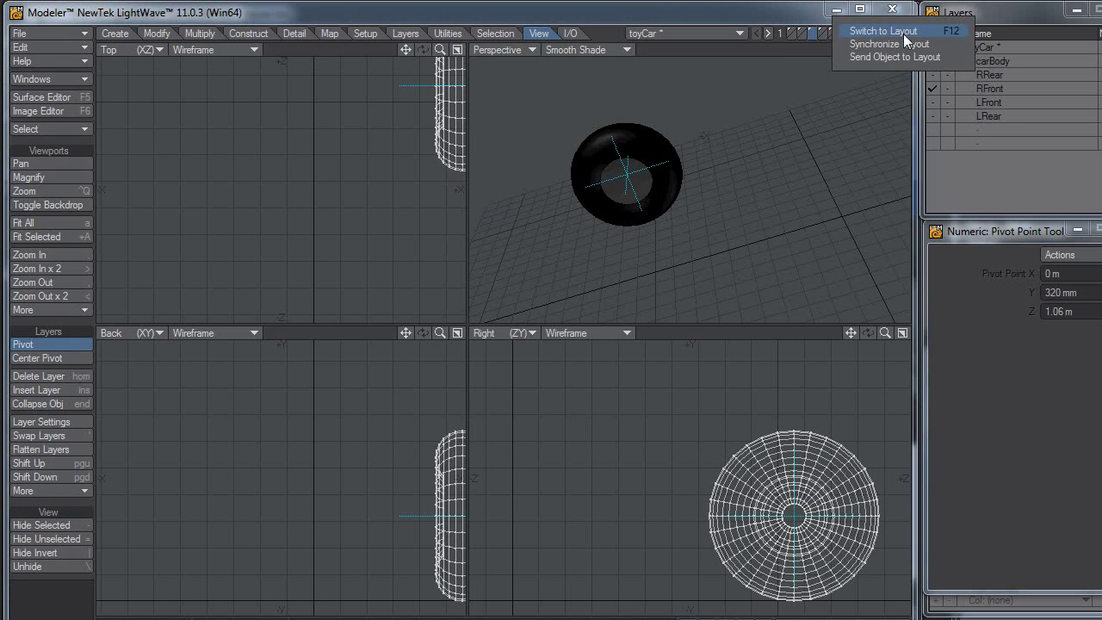
pyautogui.click(904, 44)
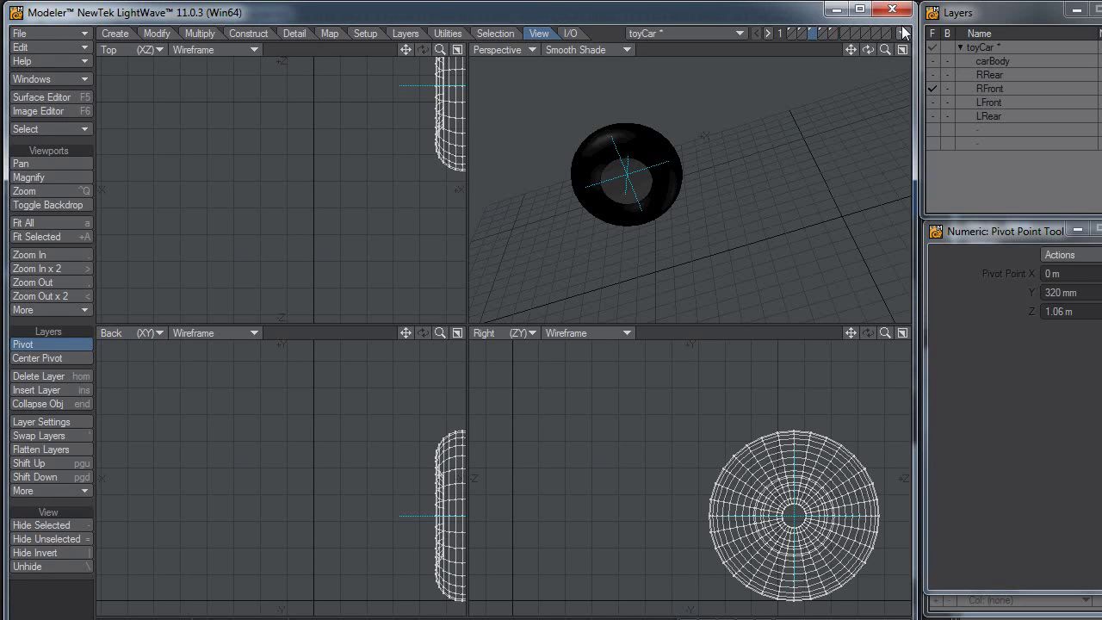
pyautogui.click(901, 32)
pyautogui.click(902, 30)
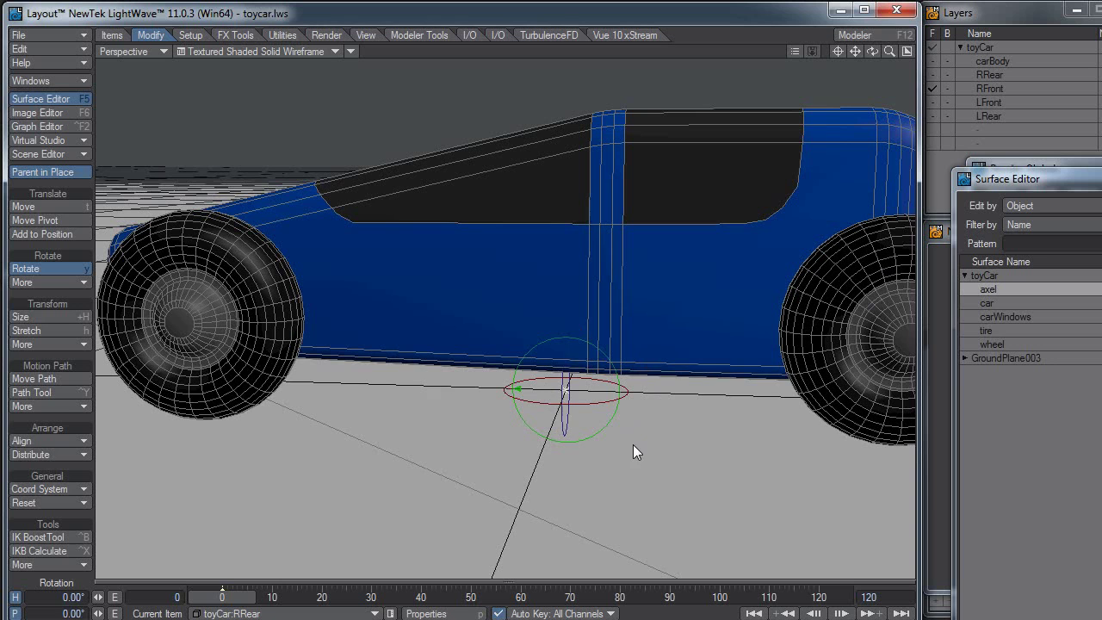
pyautogui.moveTo(633, 452); pyautogui.dragTo(457, 321)
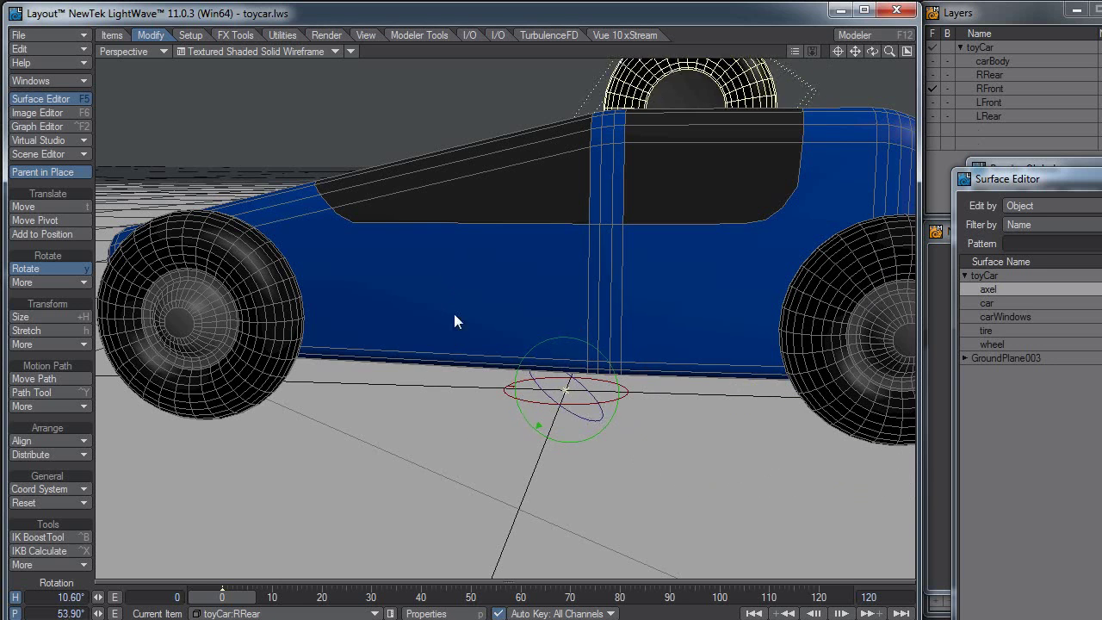
pyautogui.hotkey('ctrl', 'z')
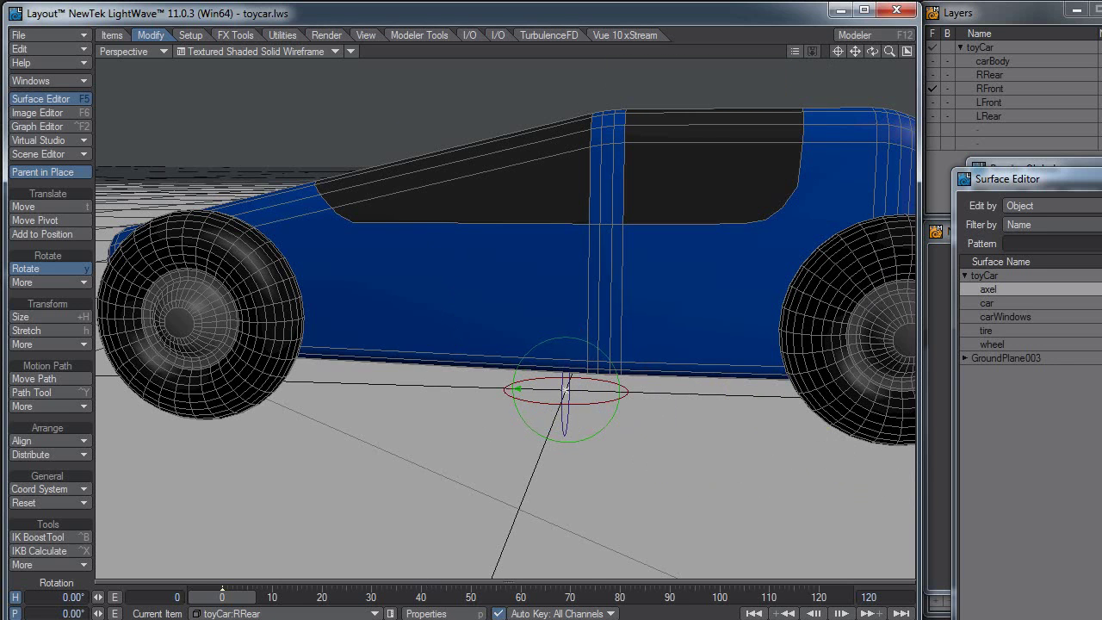
pyautogui.click(284, 613)
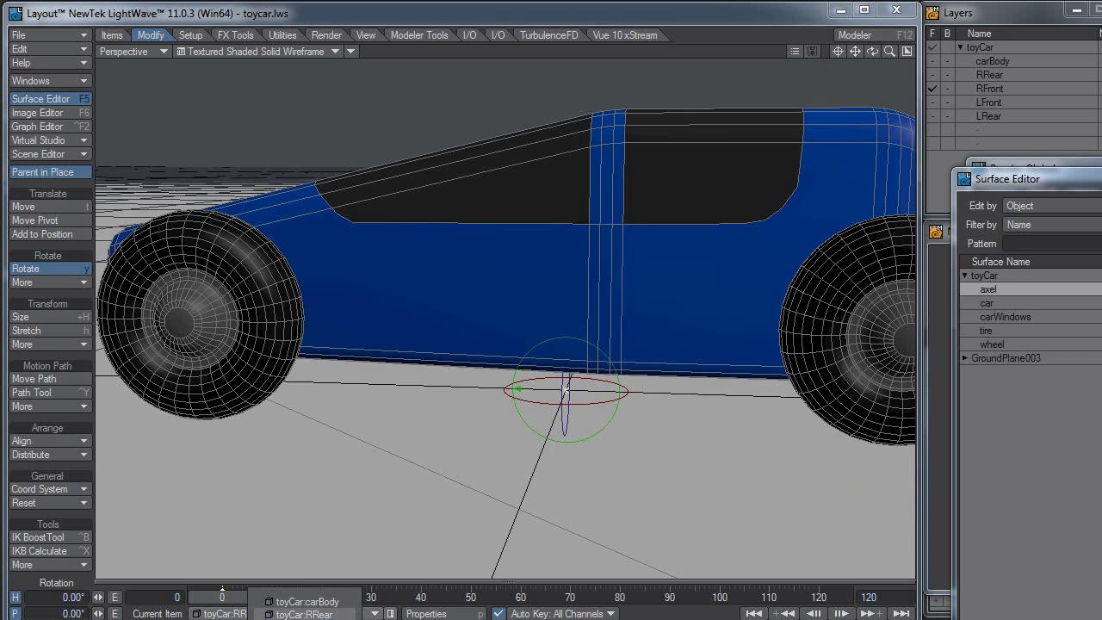
pyautogui.click(305, 614)
pyautogui.moveTo(514, 442); pyautogui.dragTo(465, 415)
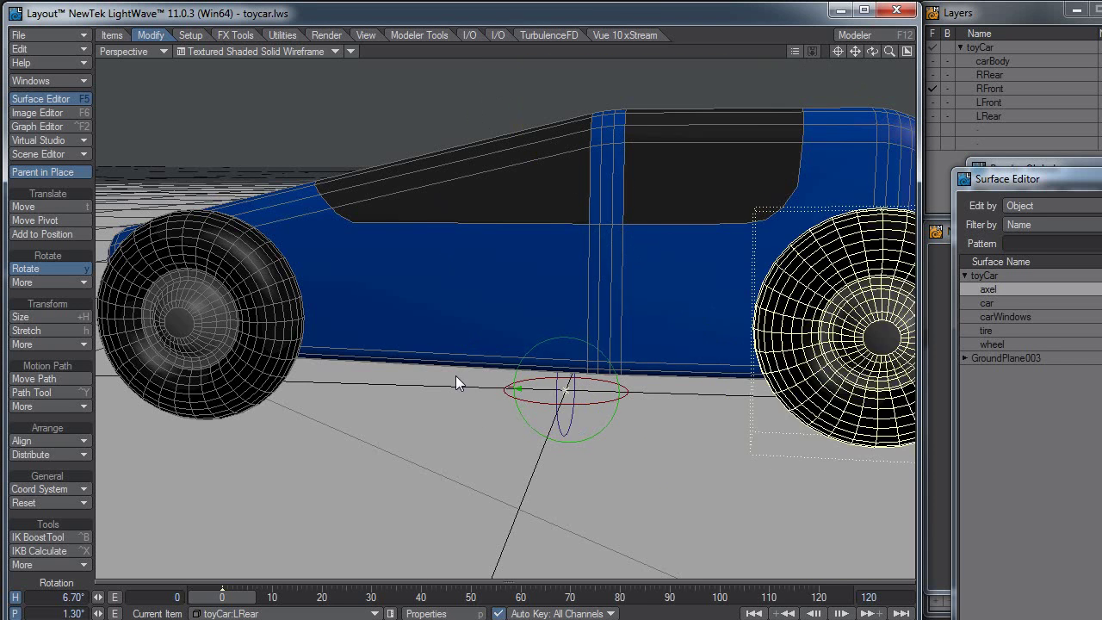
pyautogui.moveTo(455, 376); pyautogui.dragTo(517, 477)
pyautogui.hotkey('ctrl', 'z')
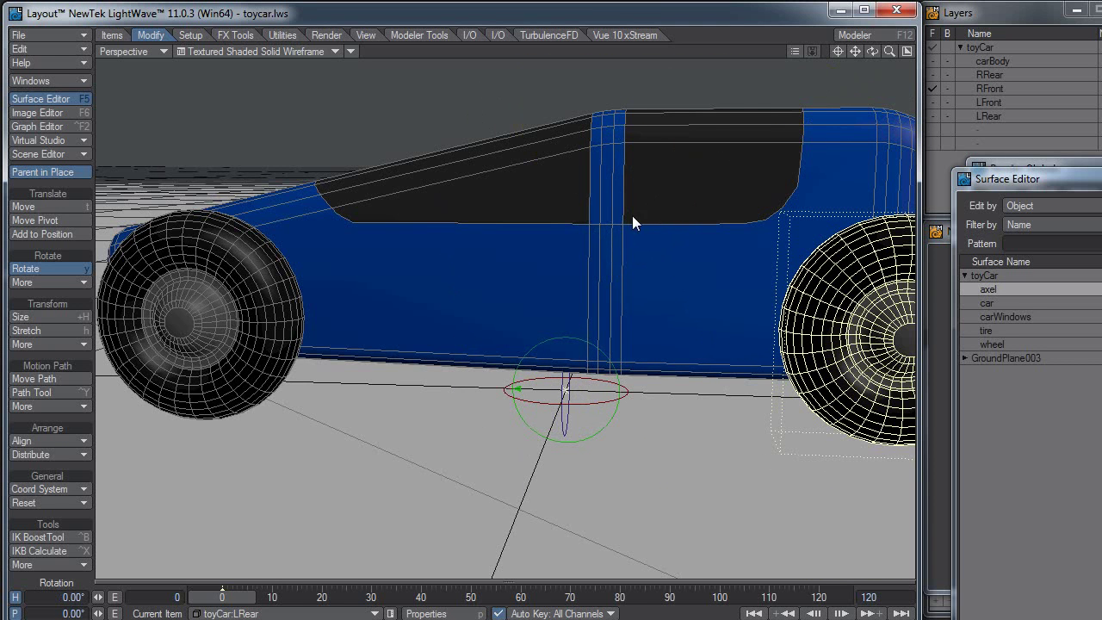
pyautogui.moveTo(862, 55)
pyautogui.mouseDown()
pyautogui.moveTo(449, 316)
pyautogui.moveTo(855, 54)
pyautogui.mouseUp()
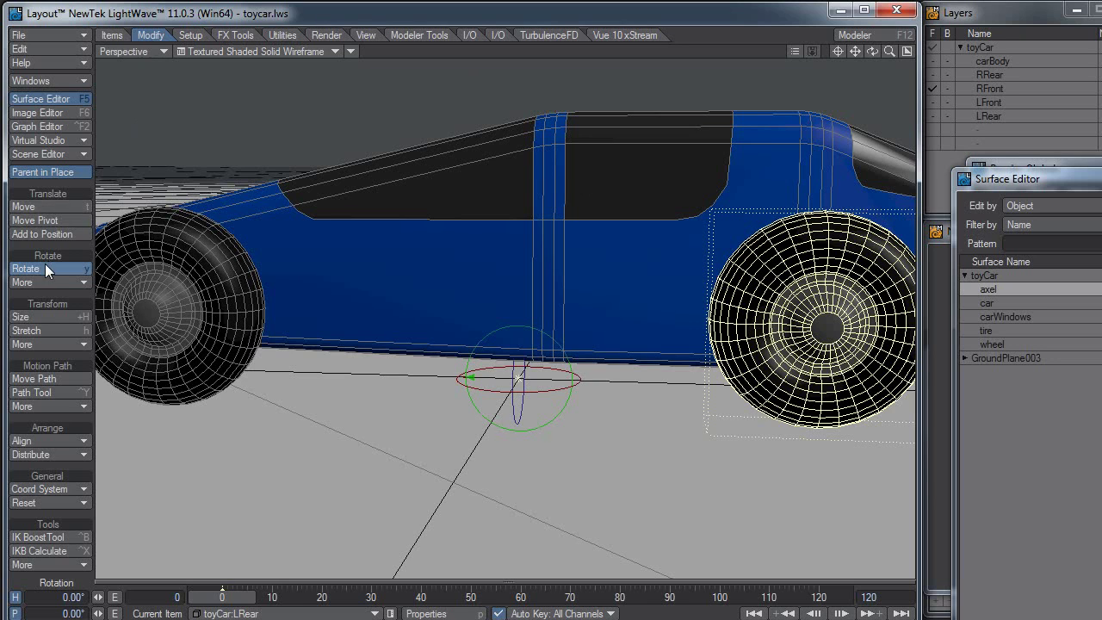
# - With Move Pivot active, reset the LRear and LFront pivots to their wheel centres
pyautogui.click(41, 221)
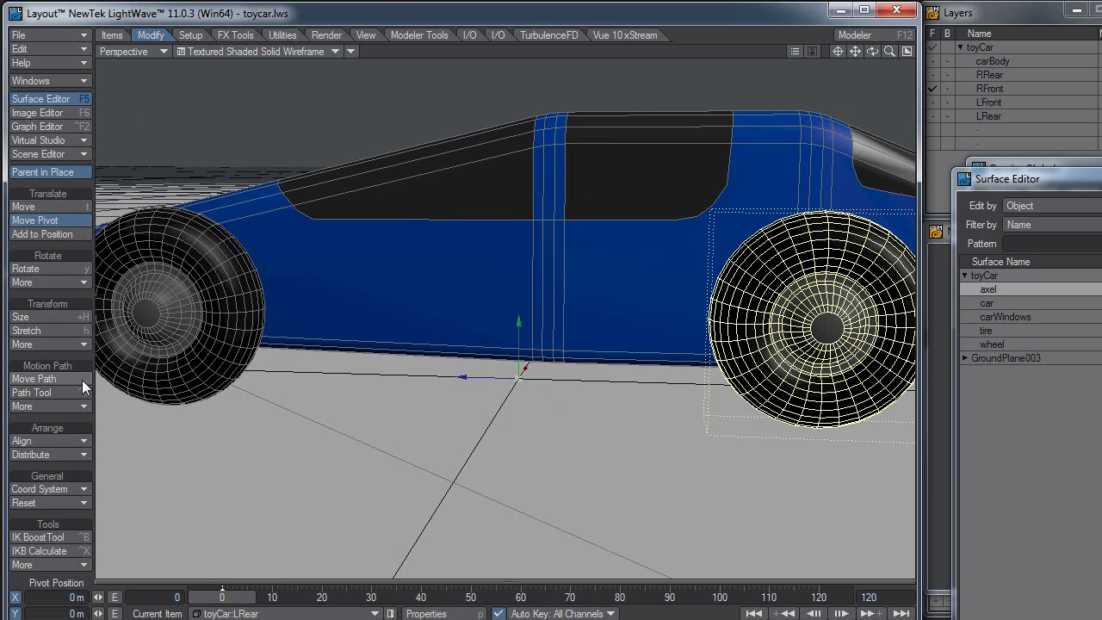
pyautogui.click(64, 502)
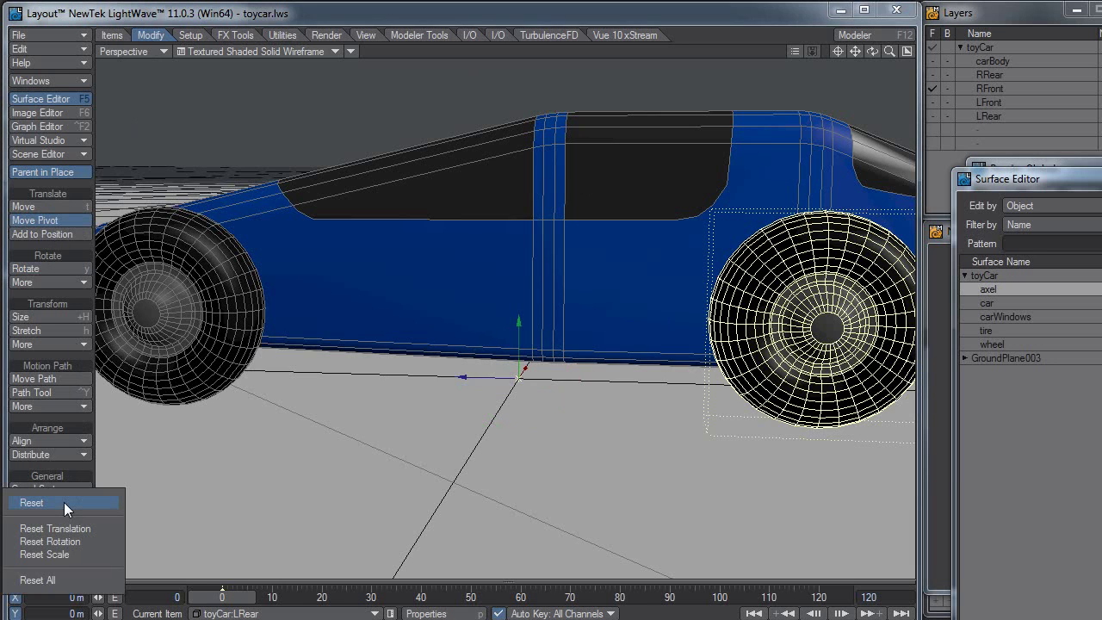
pyautogui.click(63, 502)
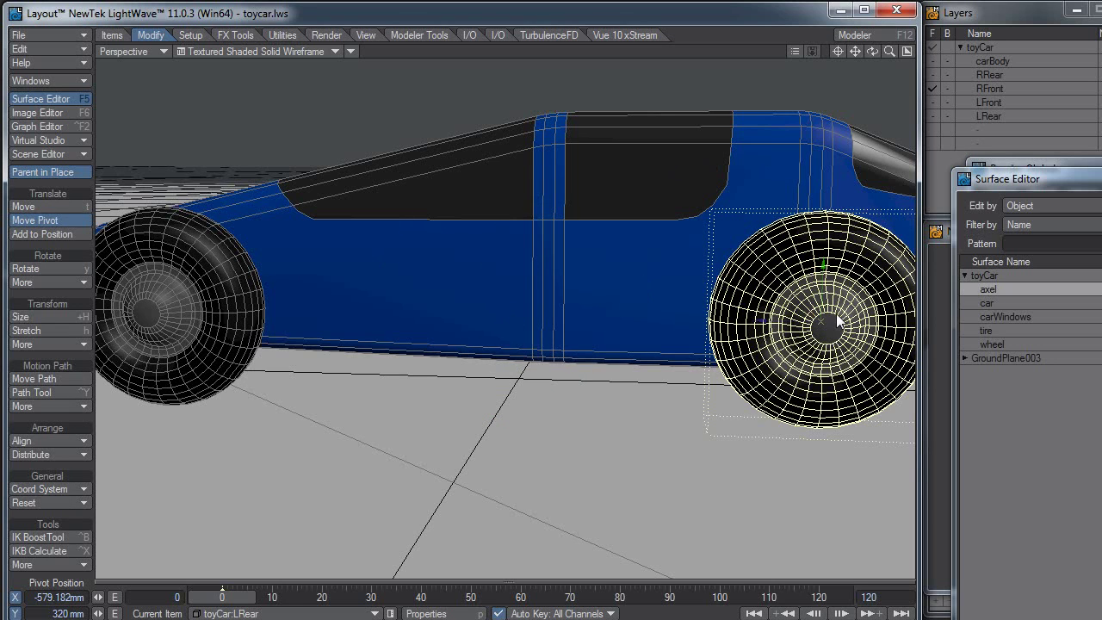
pyautogui.click(258, 613)
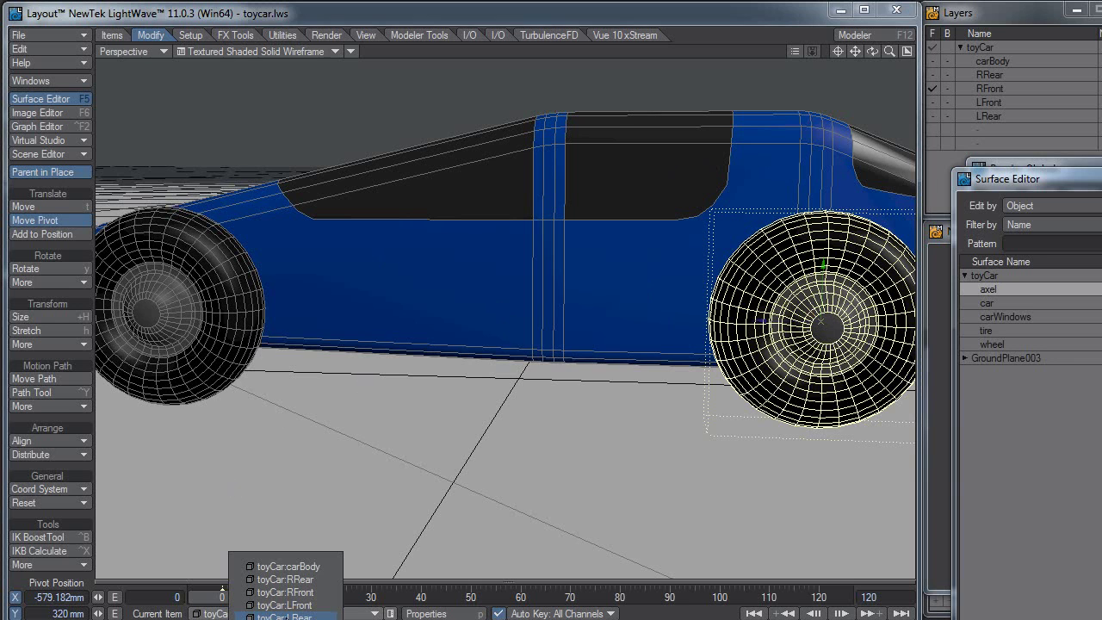
pyautogui.click(285, 605)
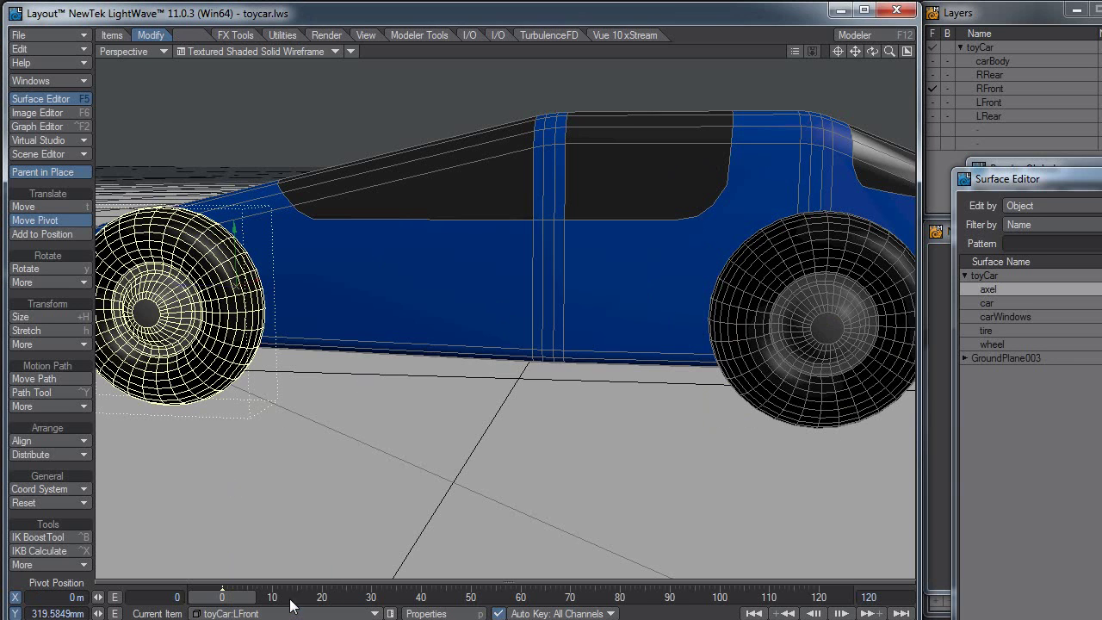
pyautogui.click(51, 503)
pyautogui.click(51, 504)
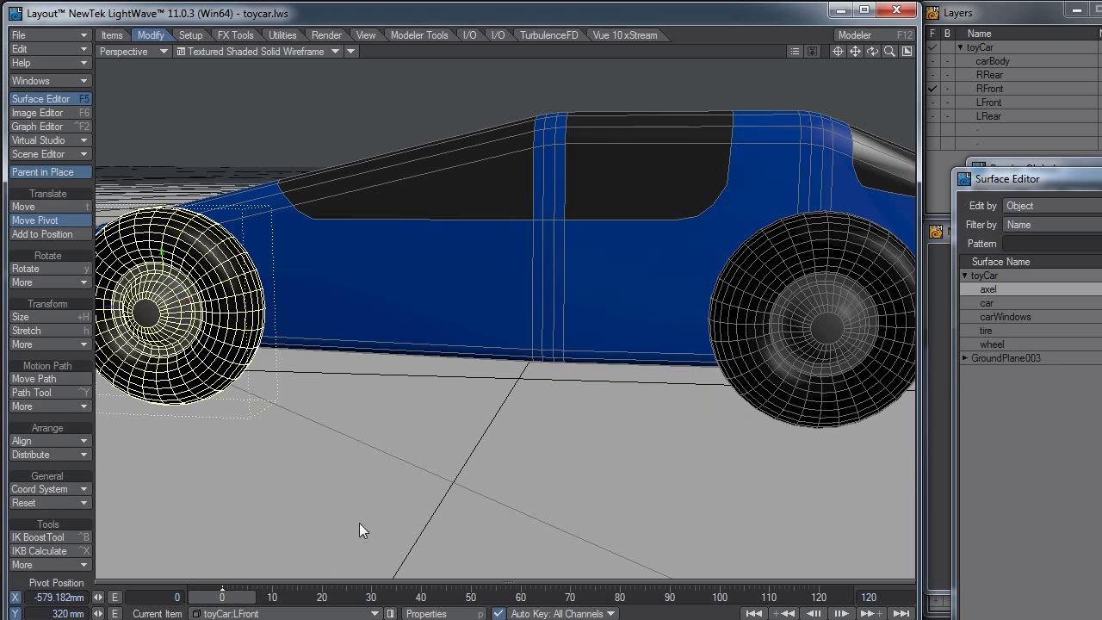
# - Reset the RFront pivot, then select RRear and close Reset without applying it
pyautogui.click(323, 613)
pyautogui.click(319, 607)
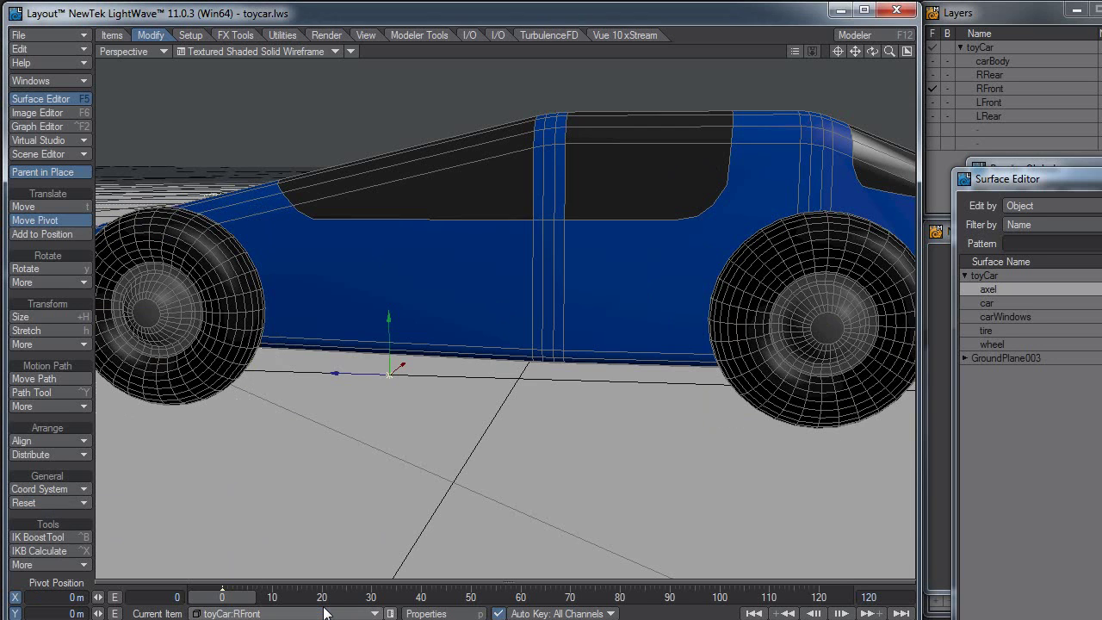
pyautogui.click(61, 502)
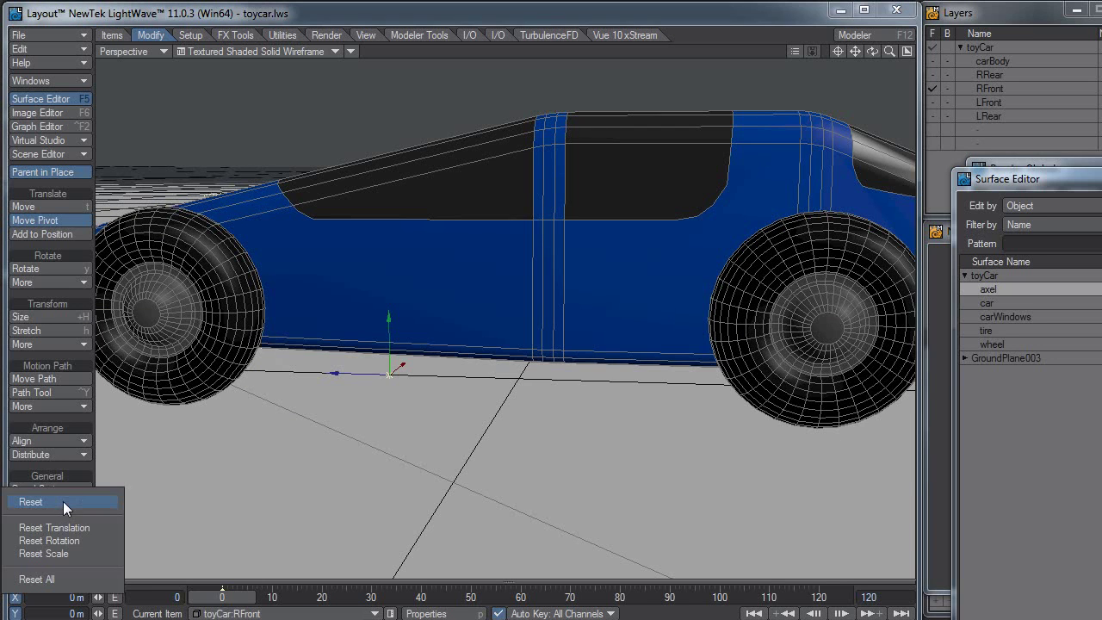
pyautogui.click(62, 502)
pyautogui.click(374, 613)
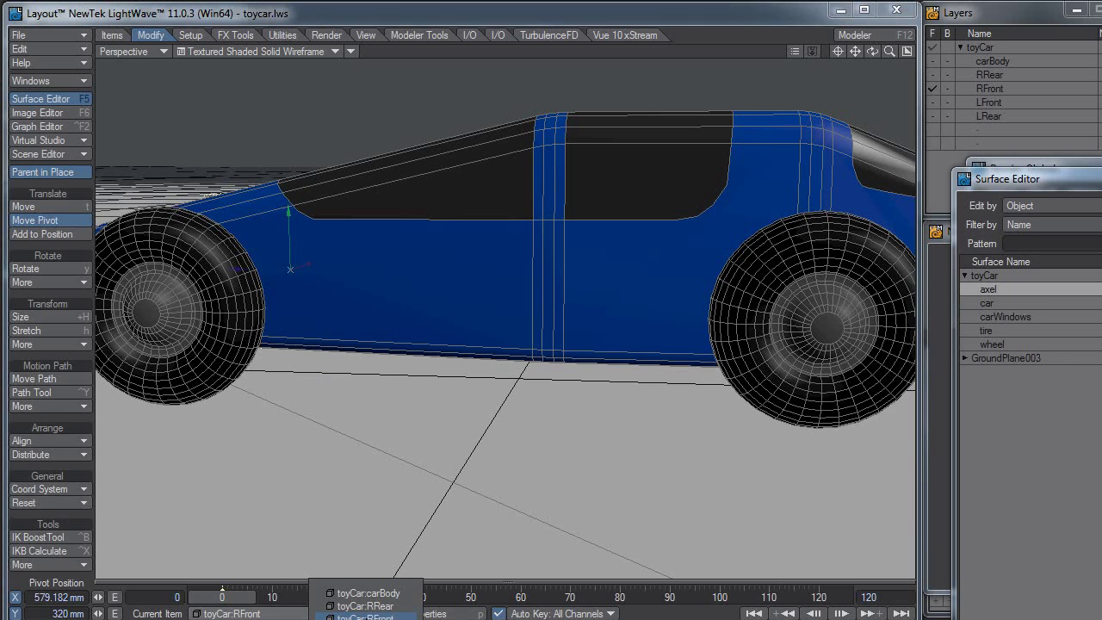
pyautogui.click(372, 608)
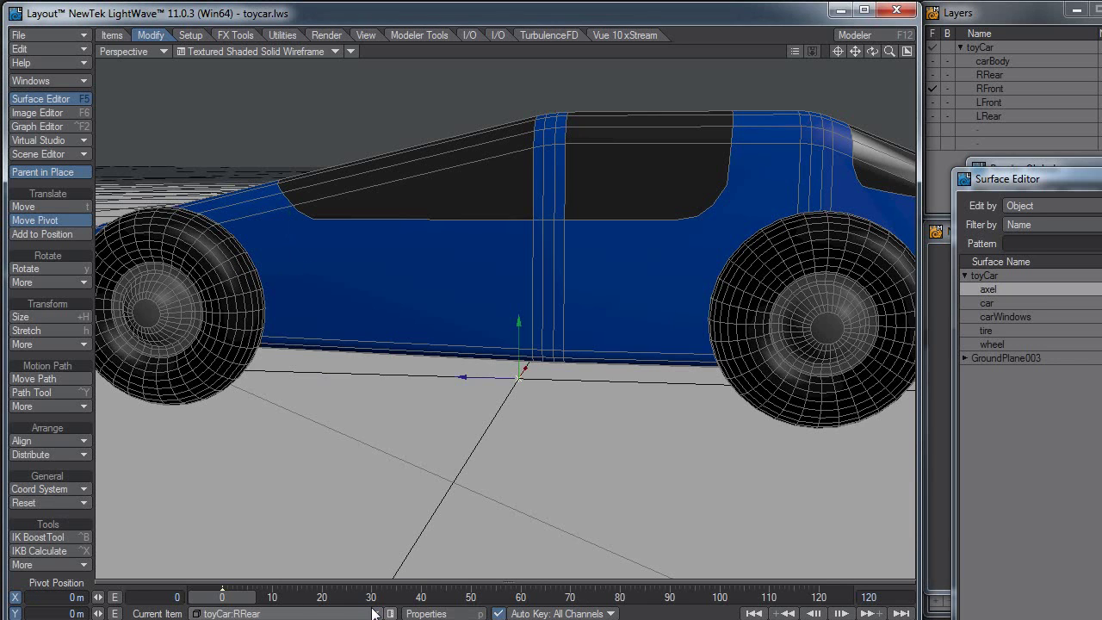
pyautogui.click(66, 503)
pyautogui.click(65, 499)
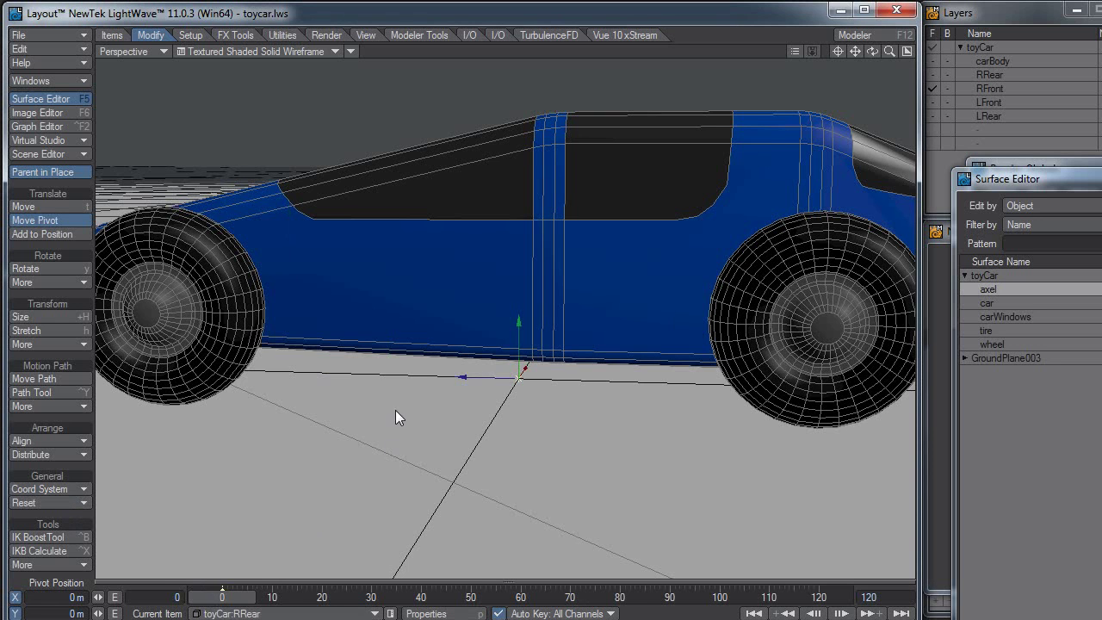
# - In Modeler, bring the RRear wheel layer forward and centre its pivot on the wheel
pyautogui.keyDown('alt'); pyautogui.moveTo(437, 359); pyautogui.dragTo(456, 319); pyautogui.keyUp('alt')
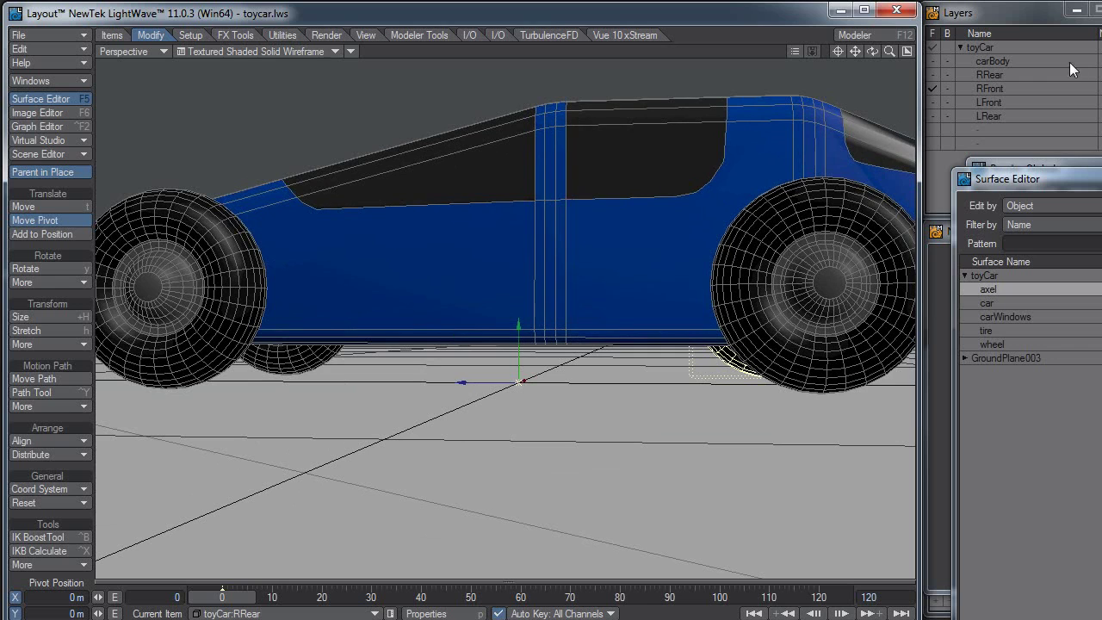
pyautogui.click(845, 34)
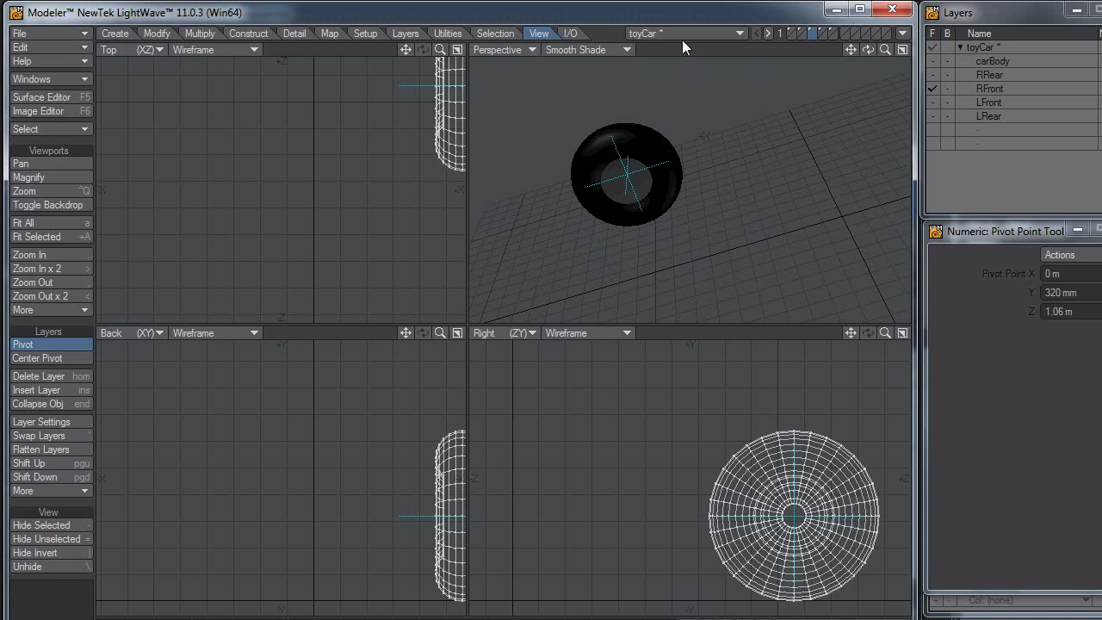
pyautogui.click(981, 76)
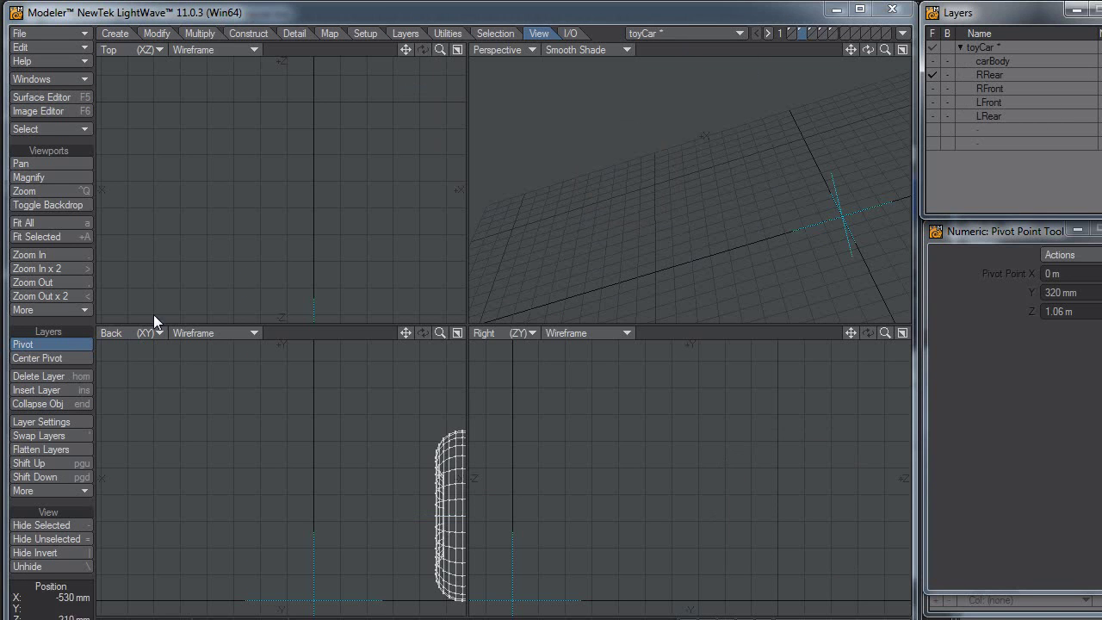
pyautogui.click(42, 359)
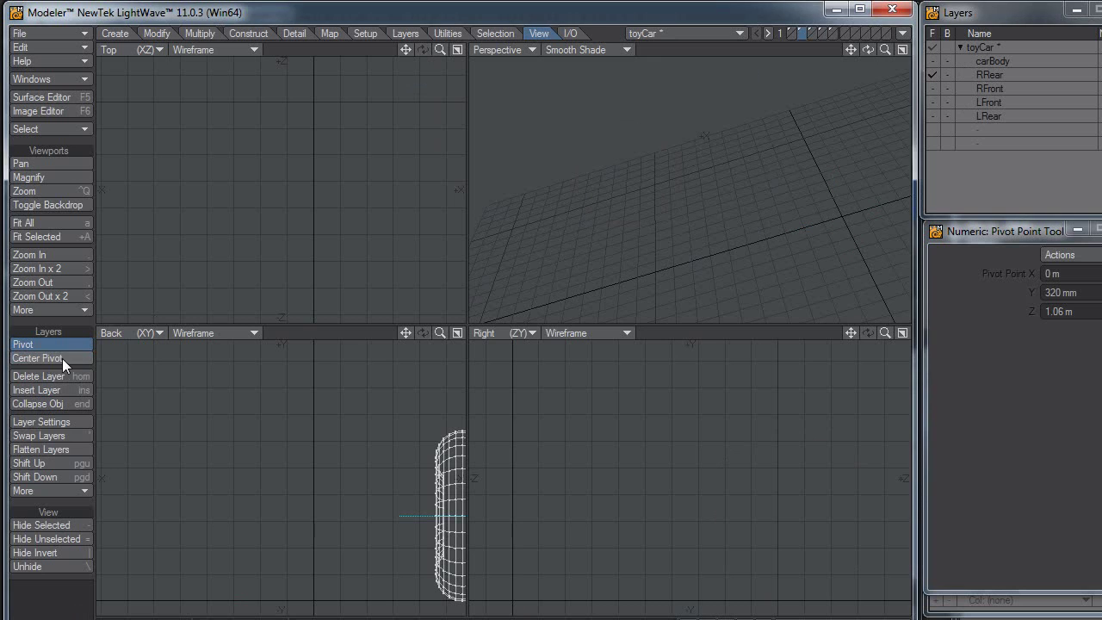
pyautogui.click(908, 37)
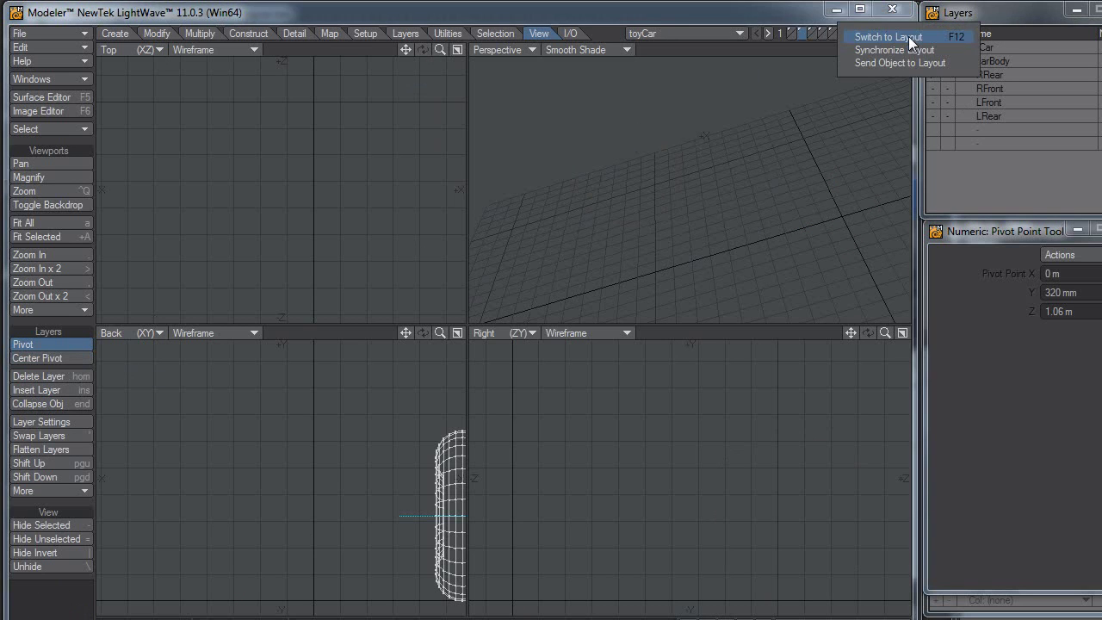
# - Back in Layout, reset the toyCar:RRear pivot to X 579.182 mm, Y 320 mm at the hub
pyautogui.click(908, 37)
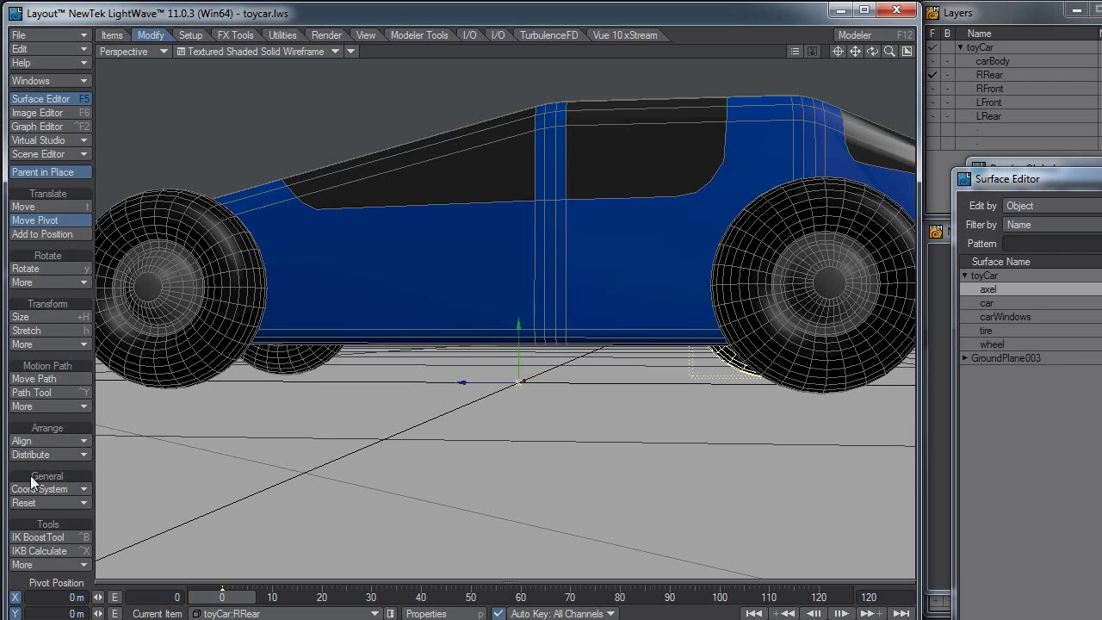
pyautogui.click(31, 505)
pyautogui.click(31, 508)
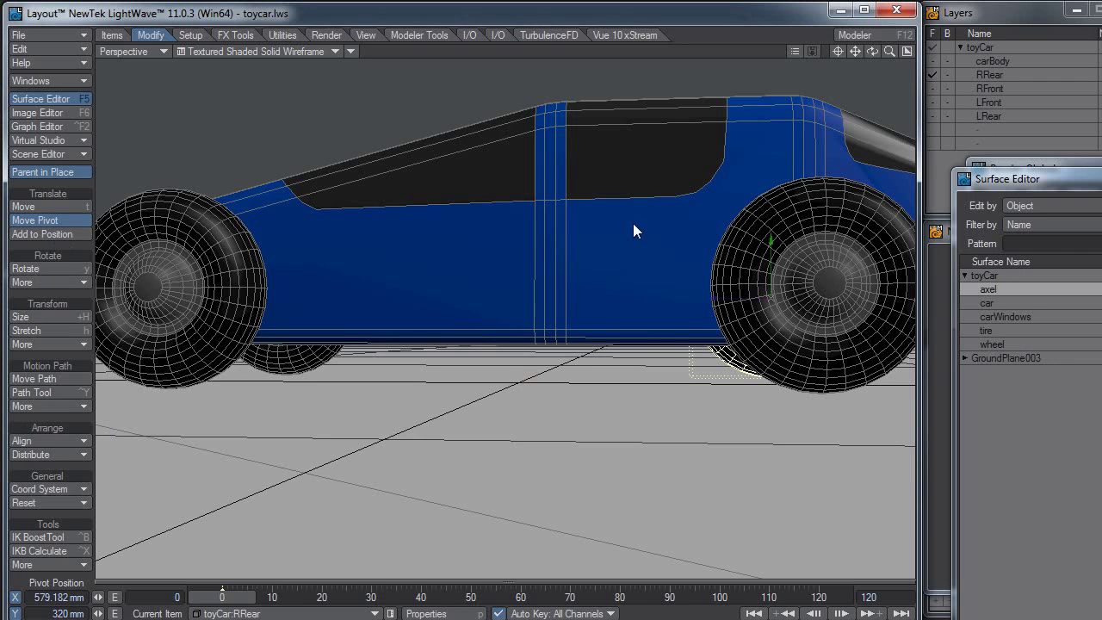
pyautogui.keyDown('alt'); pyautogui.moveTo(814, 381); pyautogui.dragTo(788, 370); pyautogui.keyUp('alt')
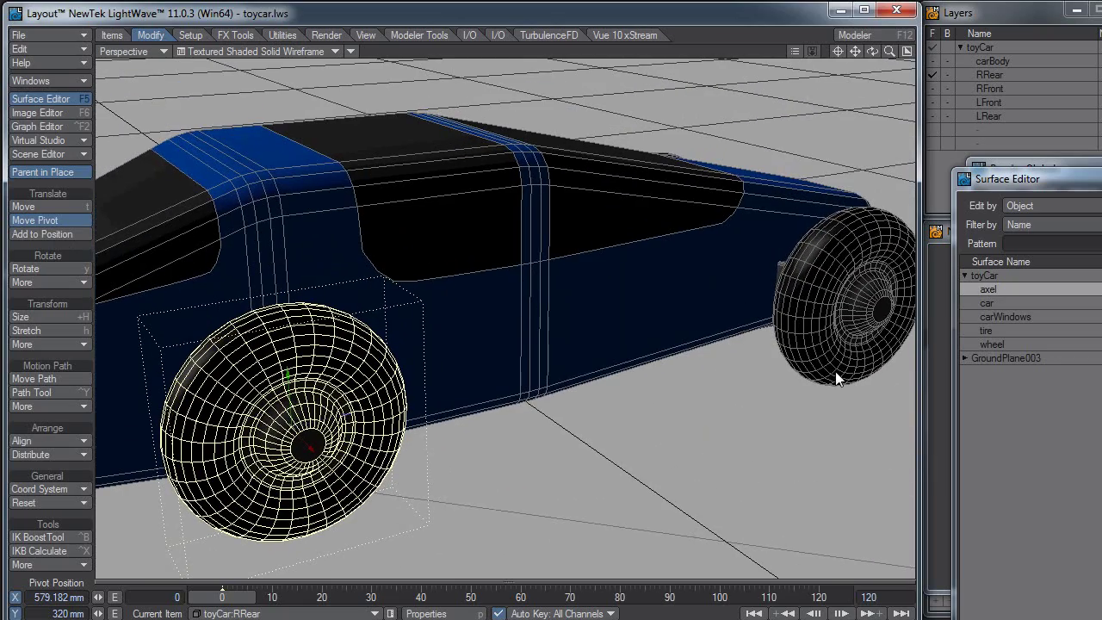